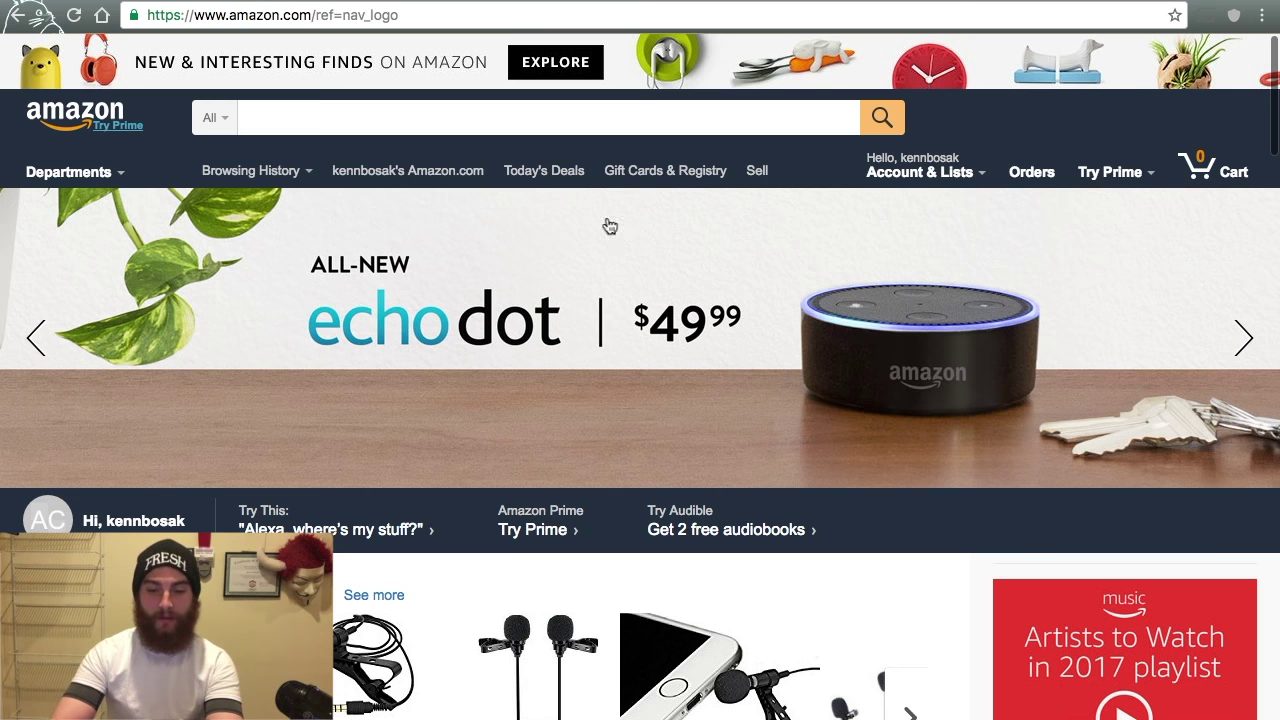
- Switch to the Purse shop page and look through its discounted Amazon products, from Fitness & Wellness to Video Games
key(ctrl+Tab)
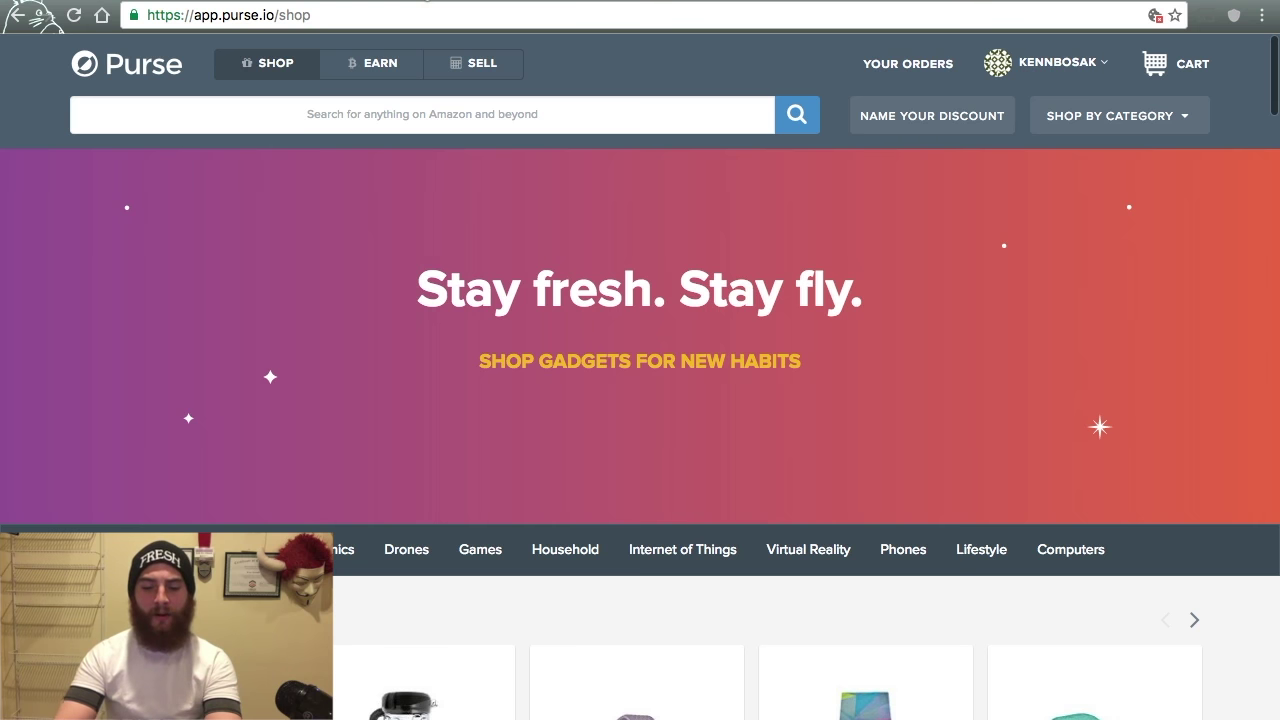
scroll(445, 206, down, 10)
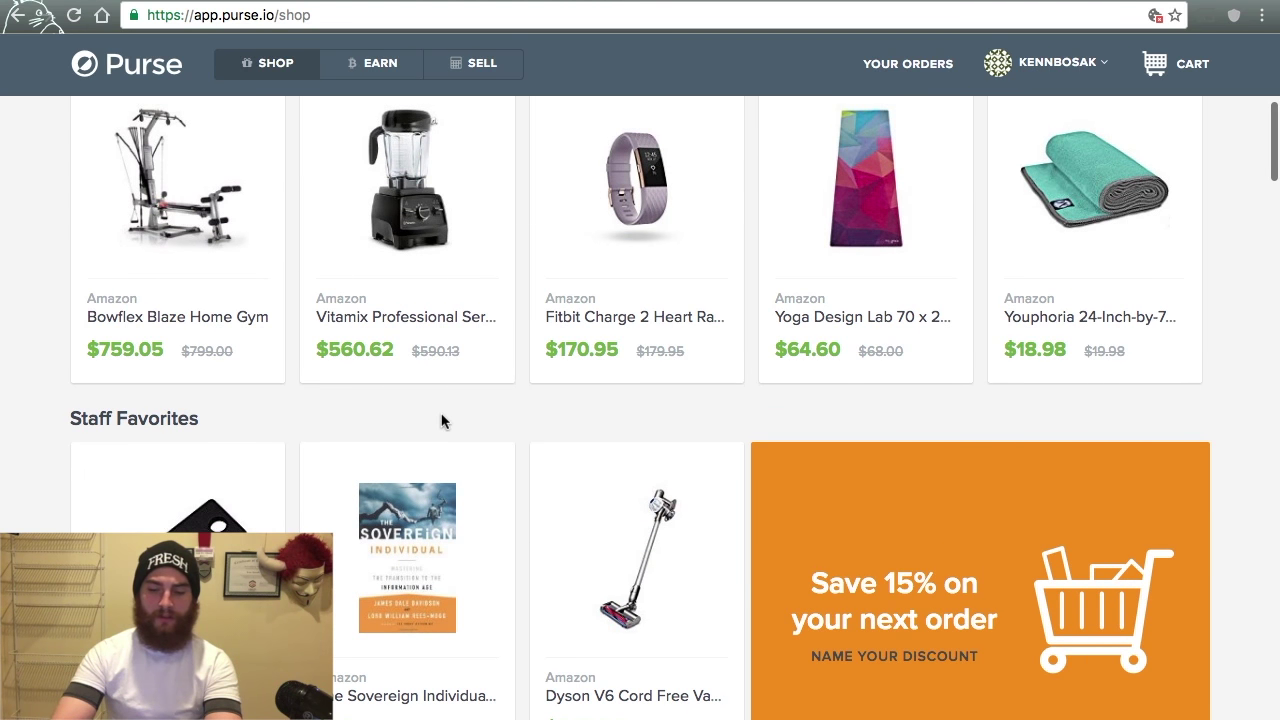
scroll(441, 413, down, 4)
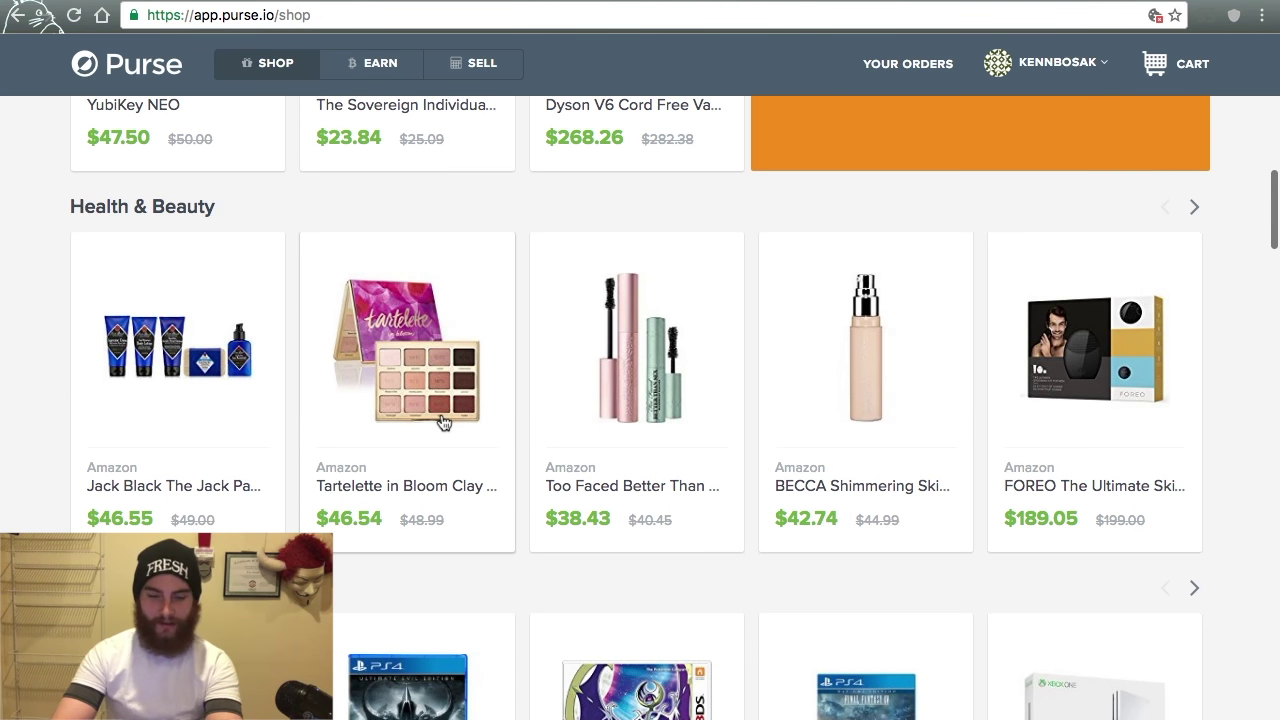
scroll(444, 422, down, 2)
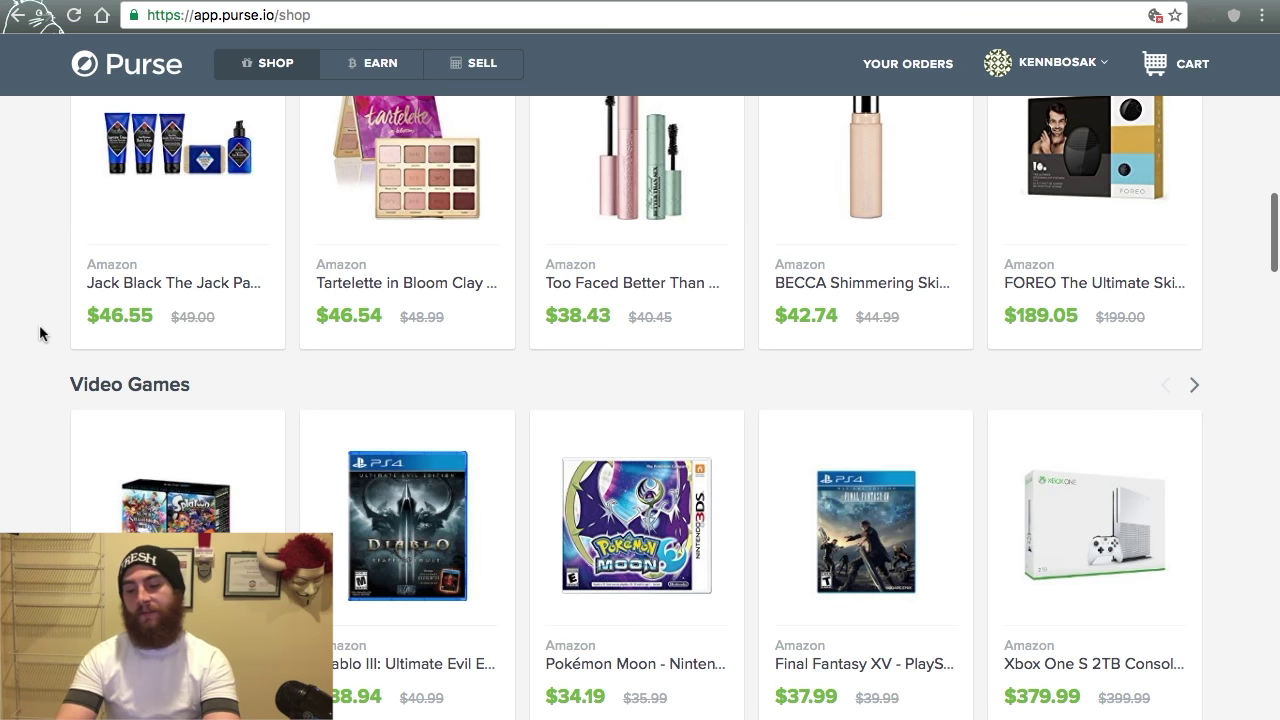
scroll(40, 333, up, 6)
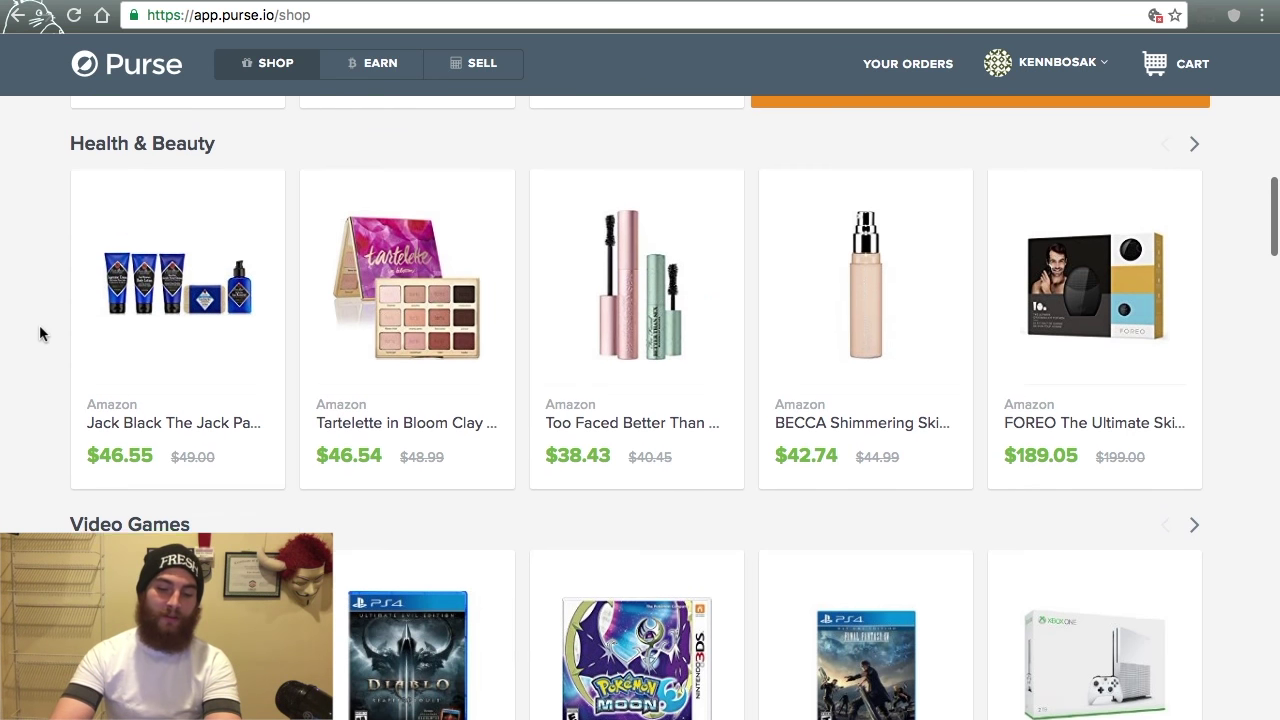
scroll(40, 333, up, 3)
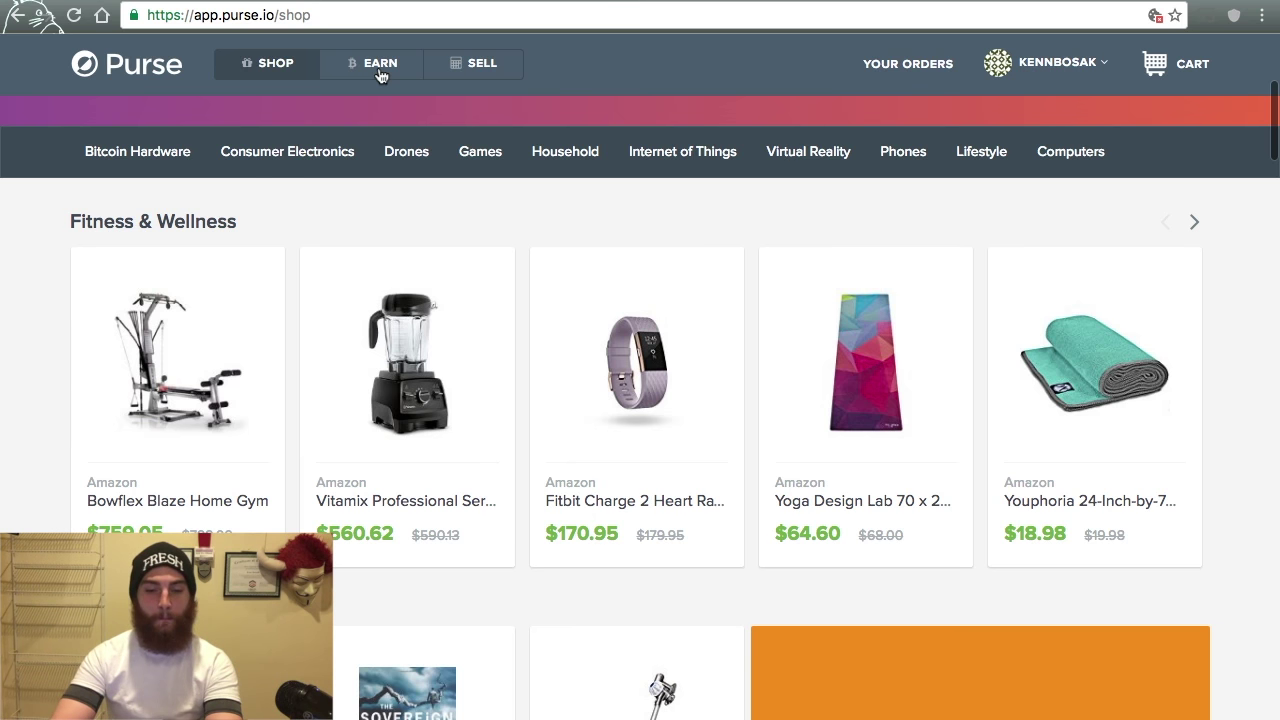
- Log back in with Coinbase for the Earn page and review the available Bitcoin offers
click(380, 70)
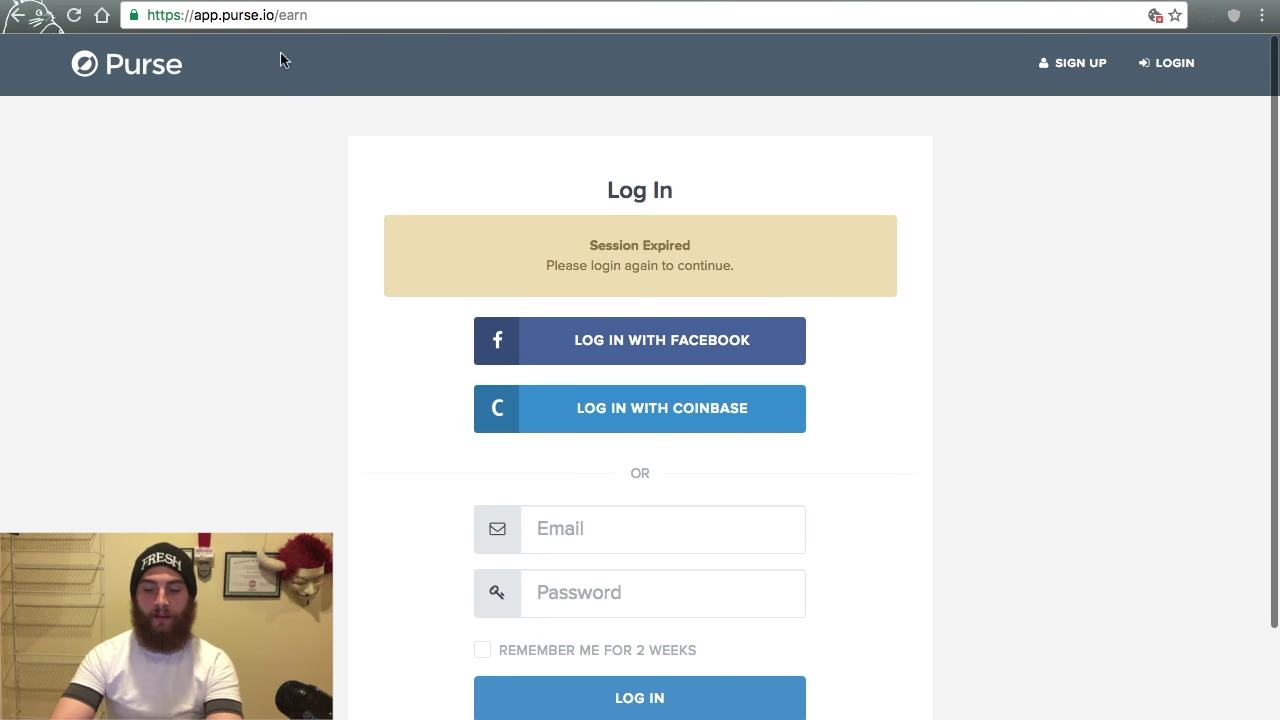
click(620, 410)
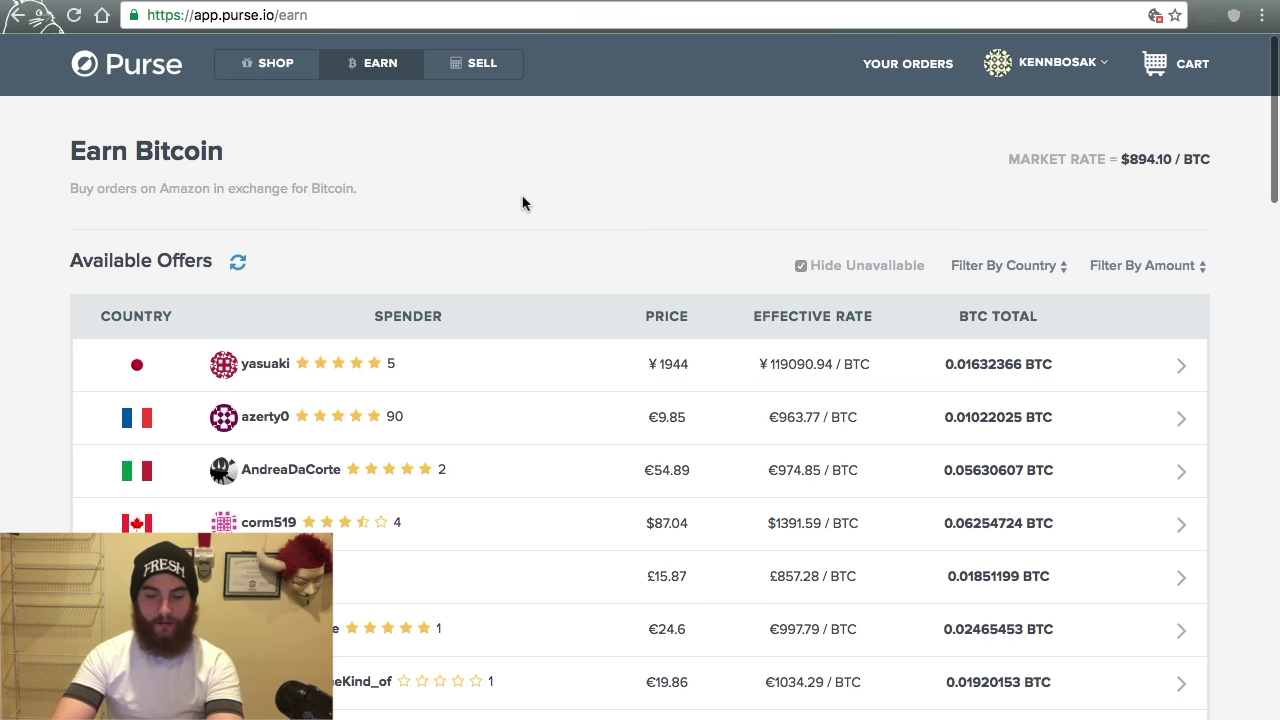
scroll(522, 203, down, 3)
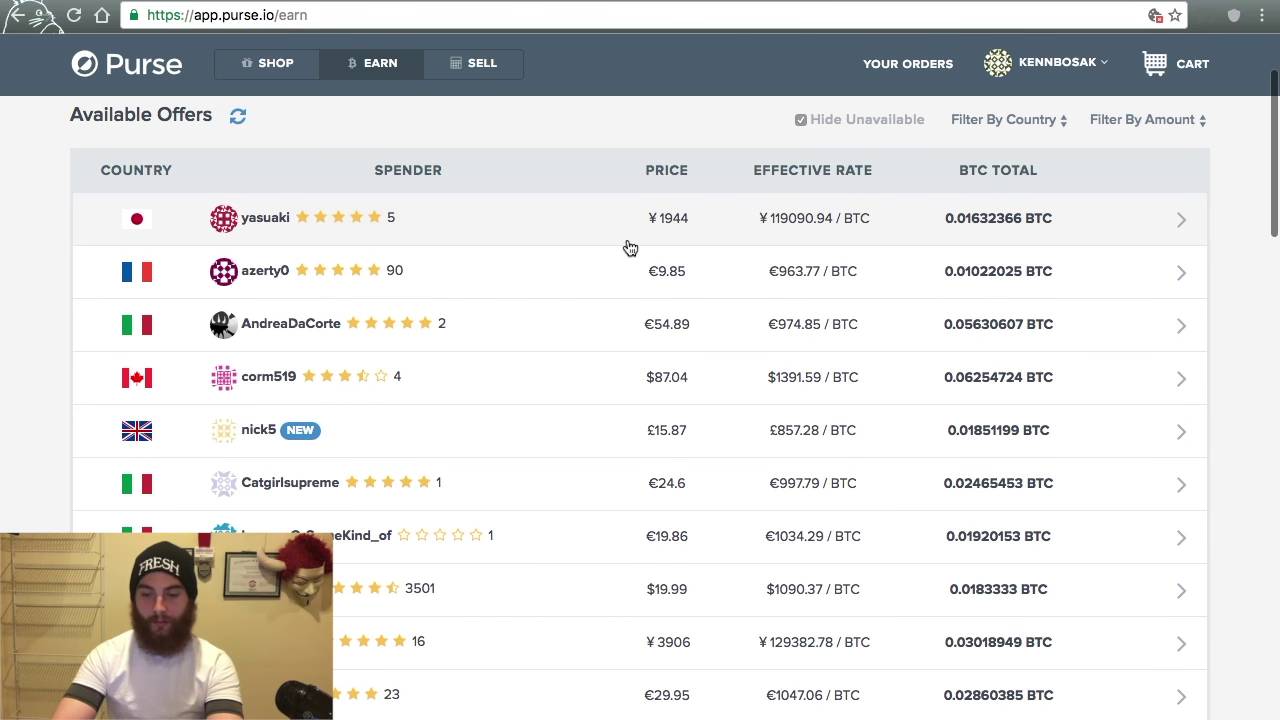
scroll(517, 406, down, 3)
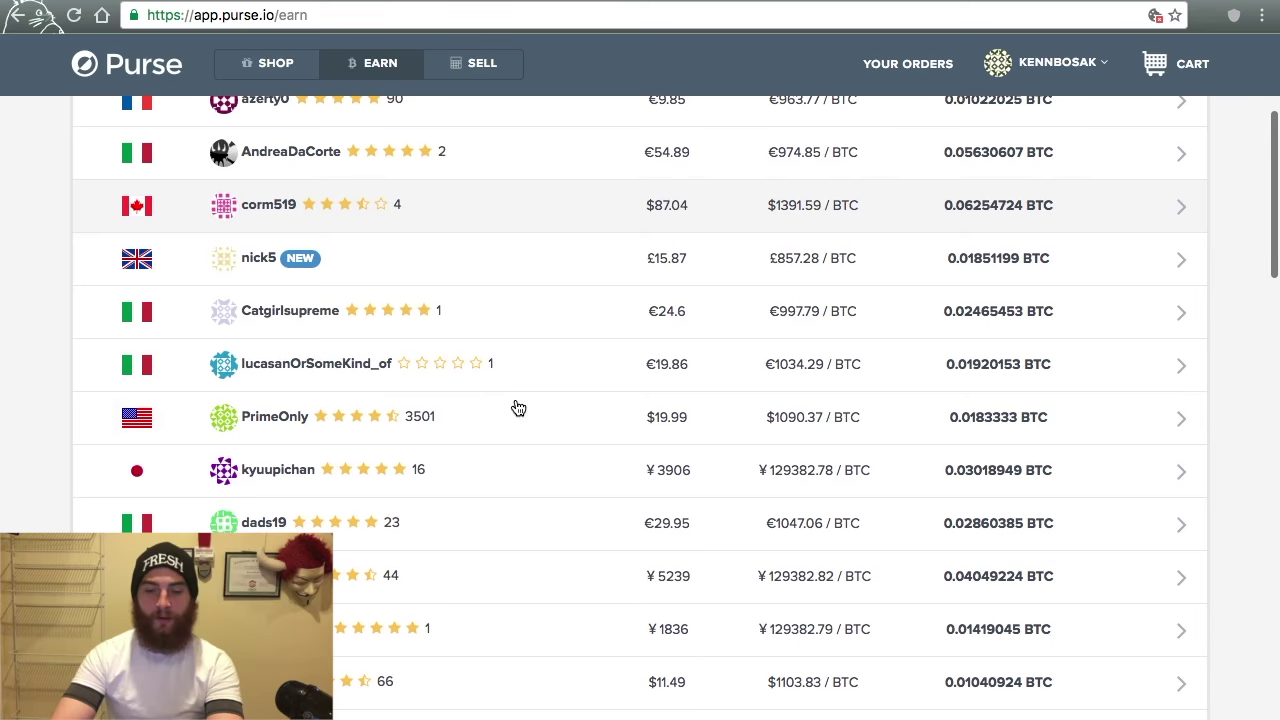
scroll(518, 408, up, 5)
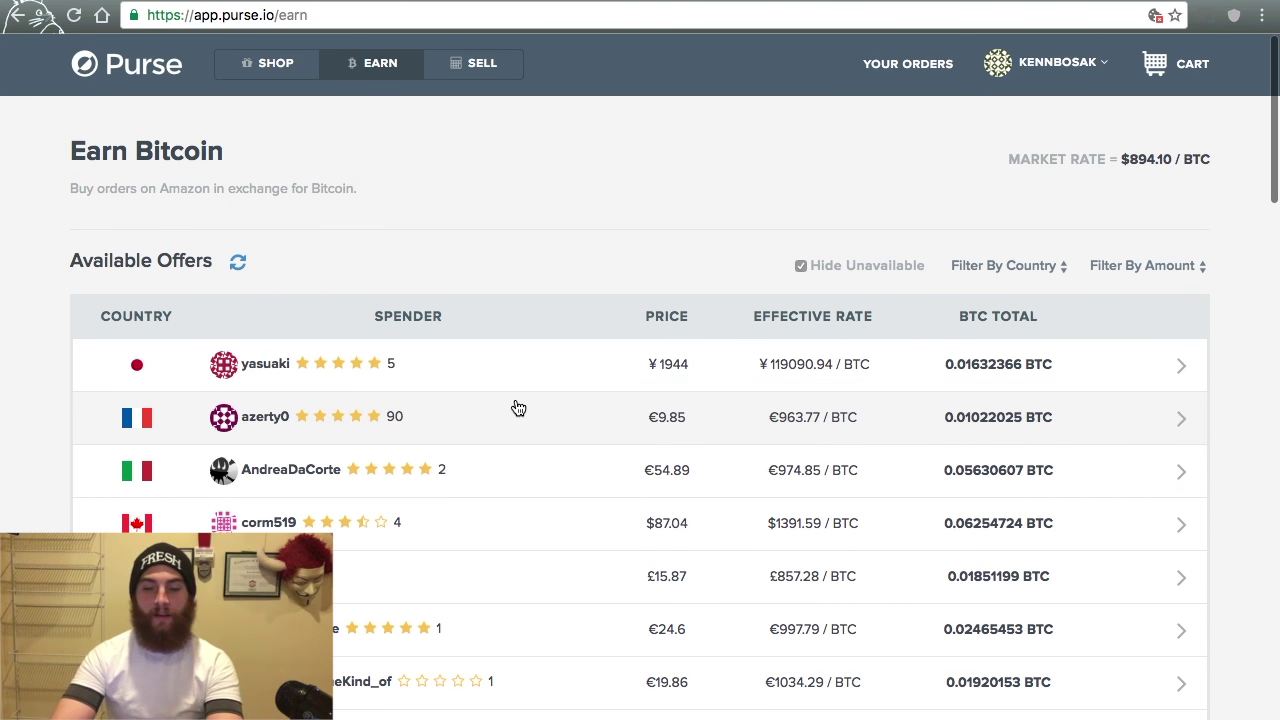
- Look at the Sell page and the Vitamix Professional Series 750 product page, ending on the shop's home page
click(490, 64)
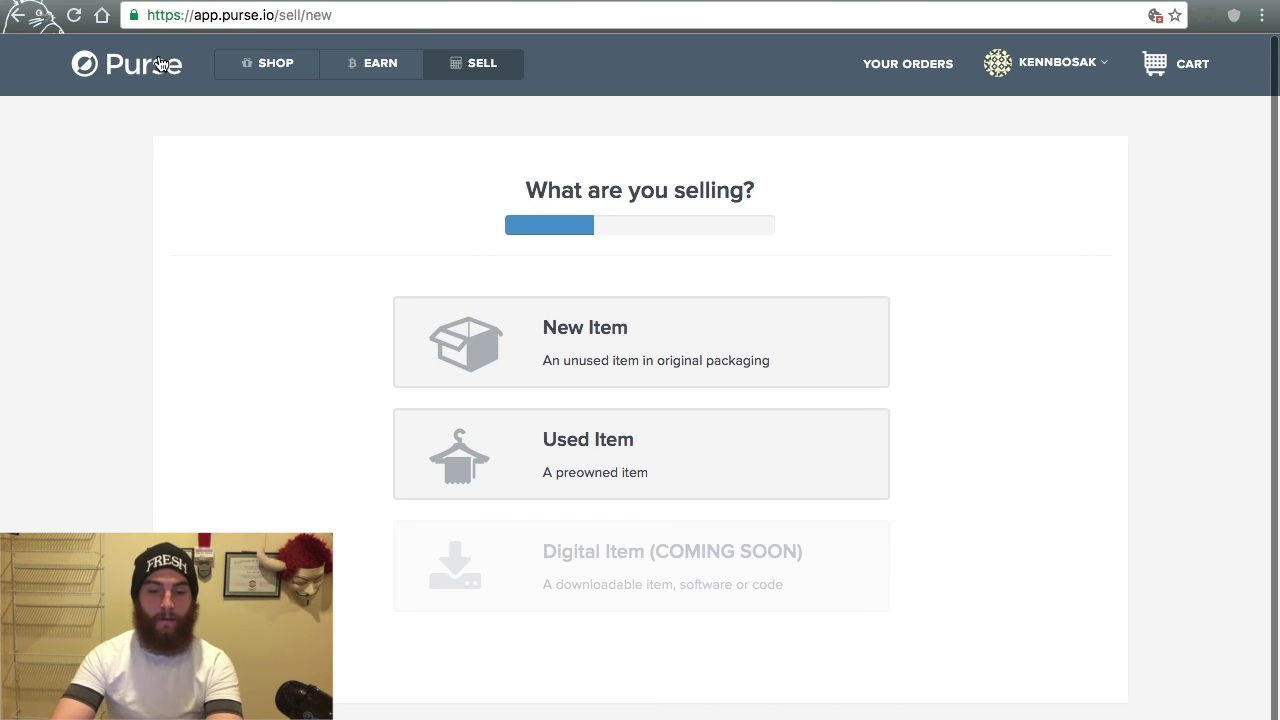
click(160, 64)
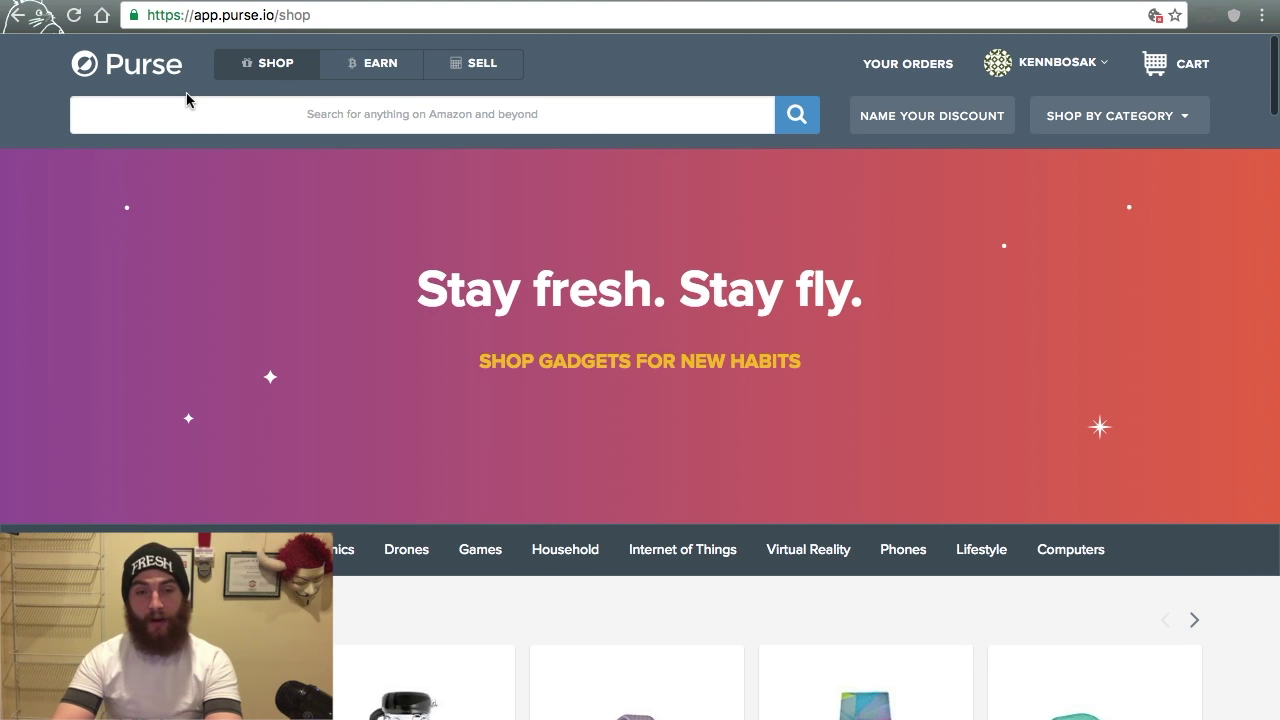
scroll(246, 380, down, 5)
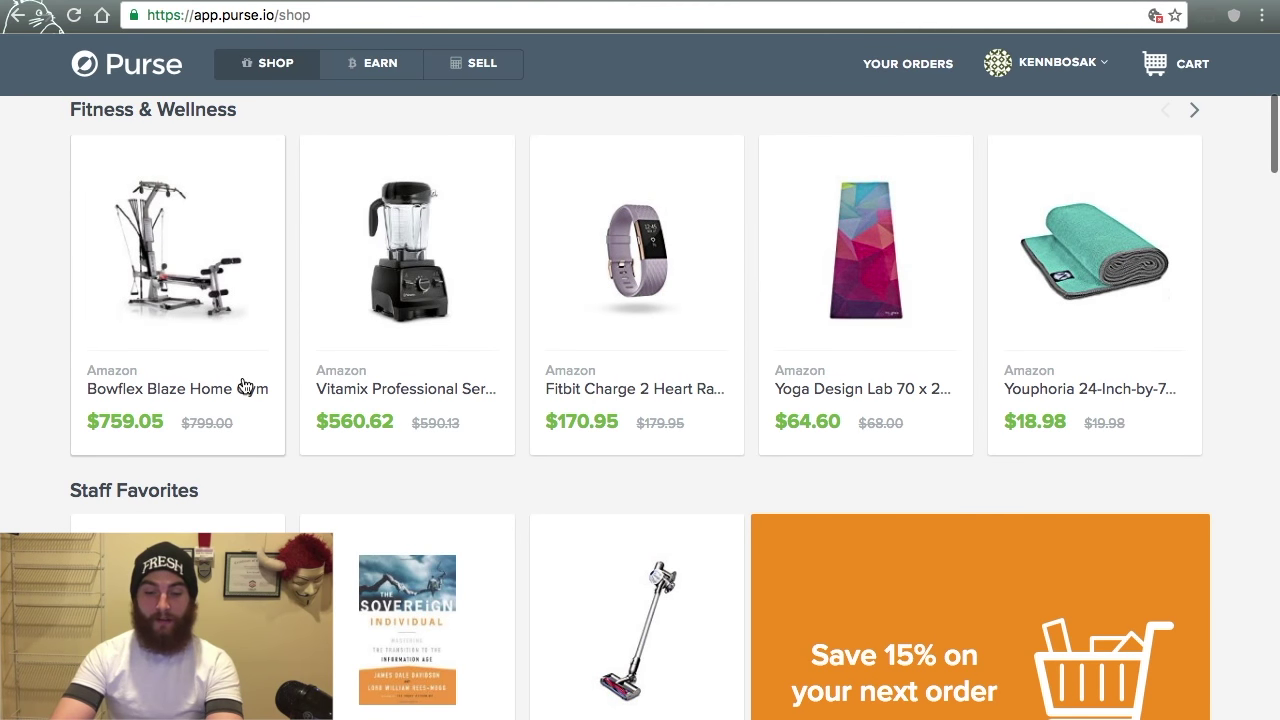
click(368, 370)
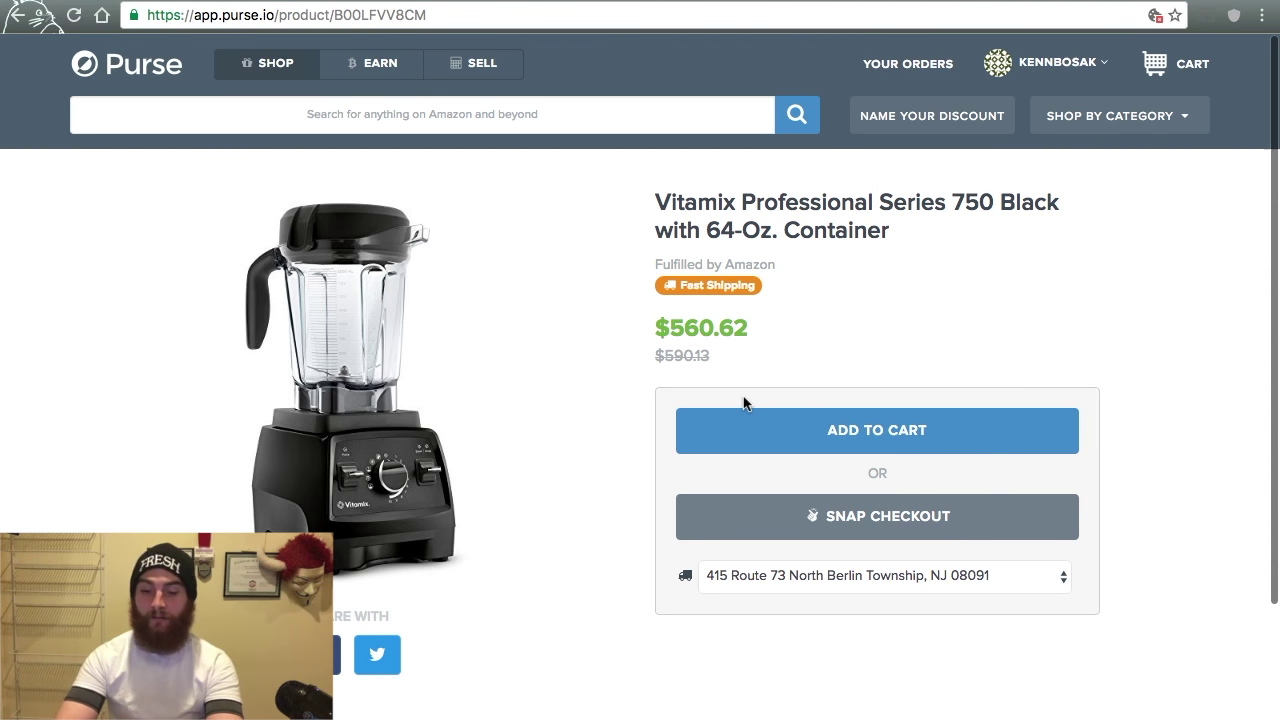
click(110, 76)
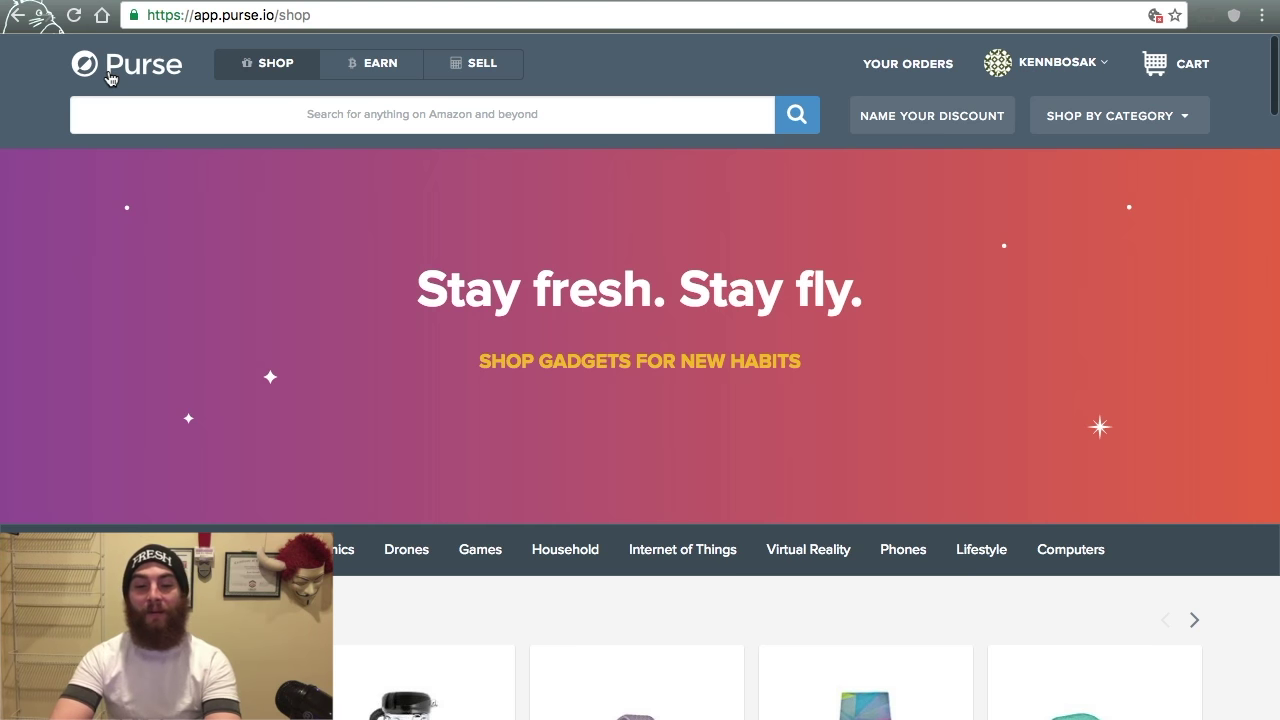
- Switch to Amazon and open the Wish List from the account's lists
click(157, 4)
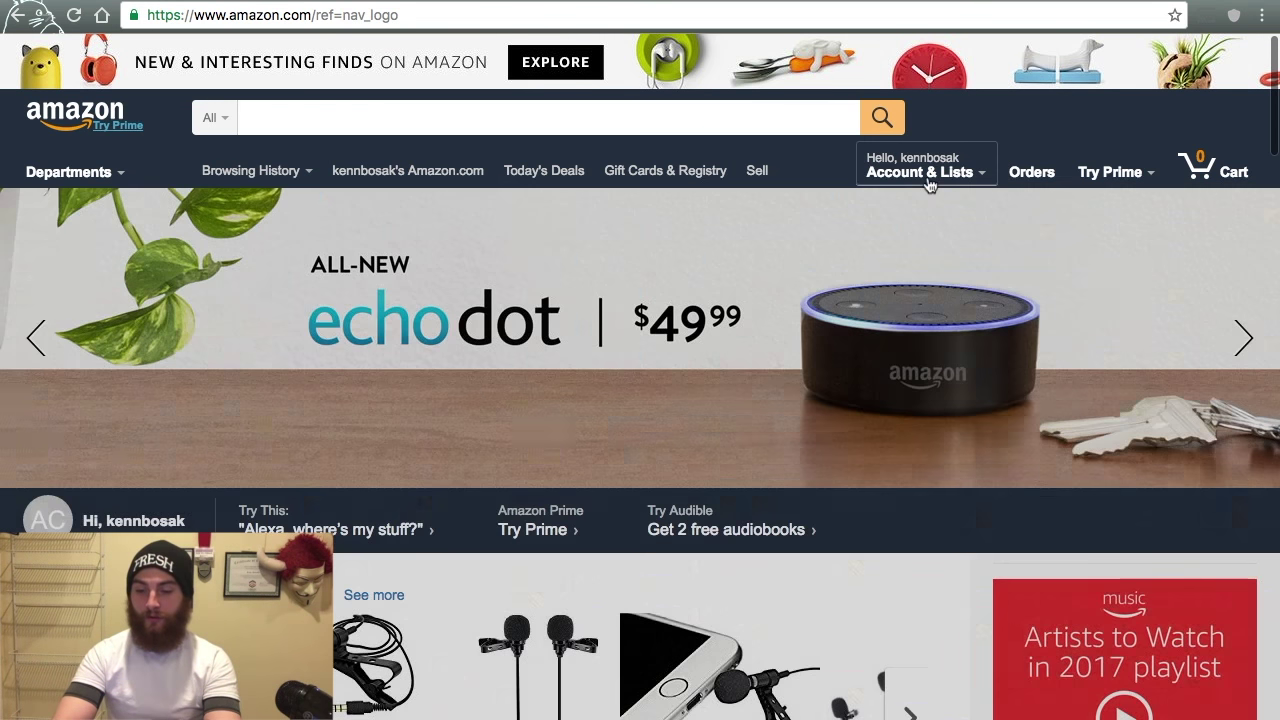
mouse_move(930, 185)
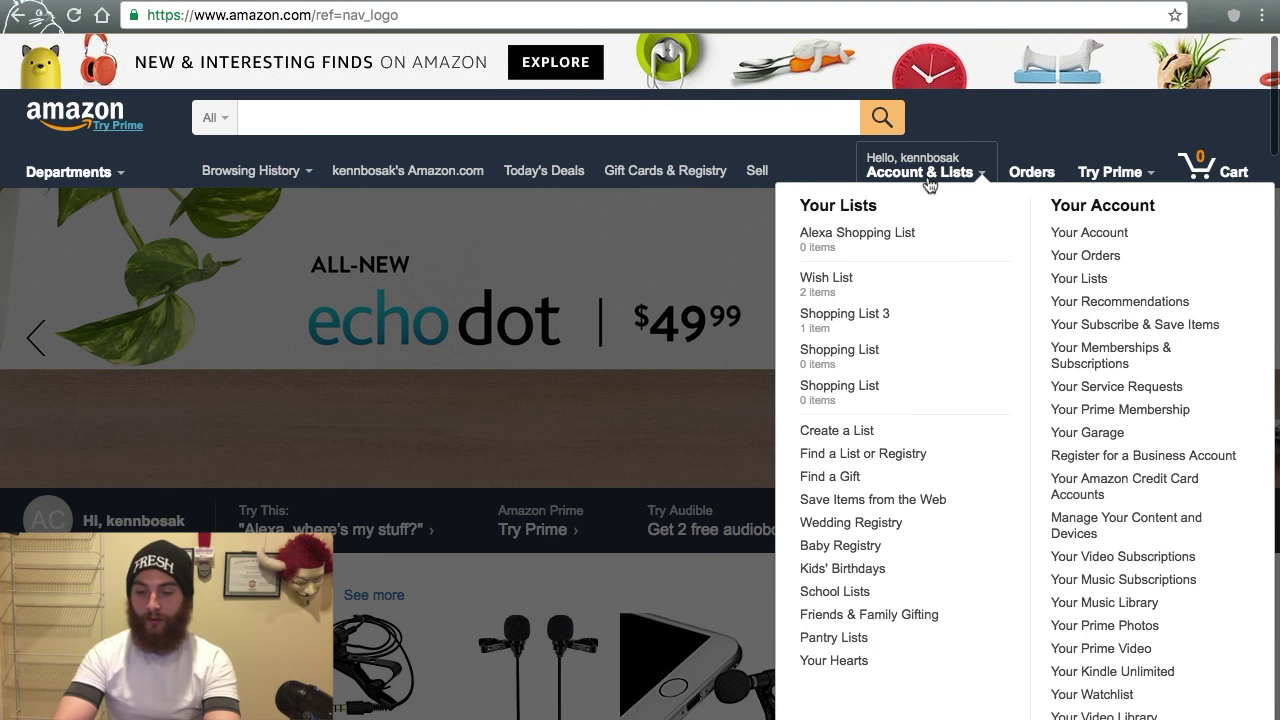
click(848, 280)
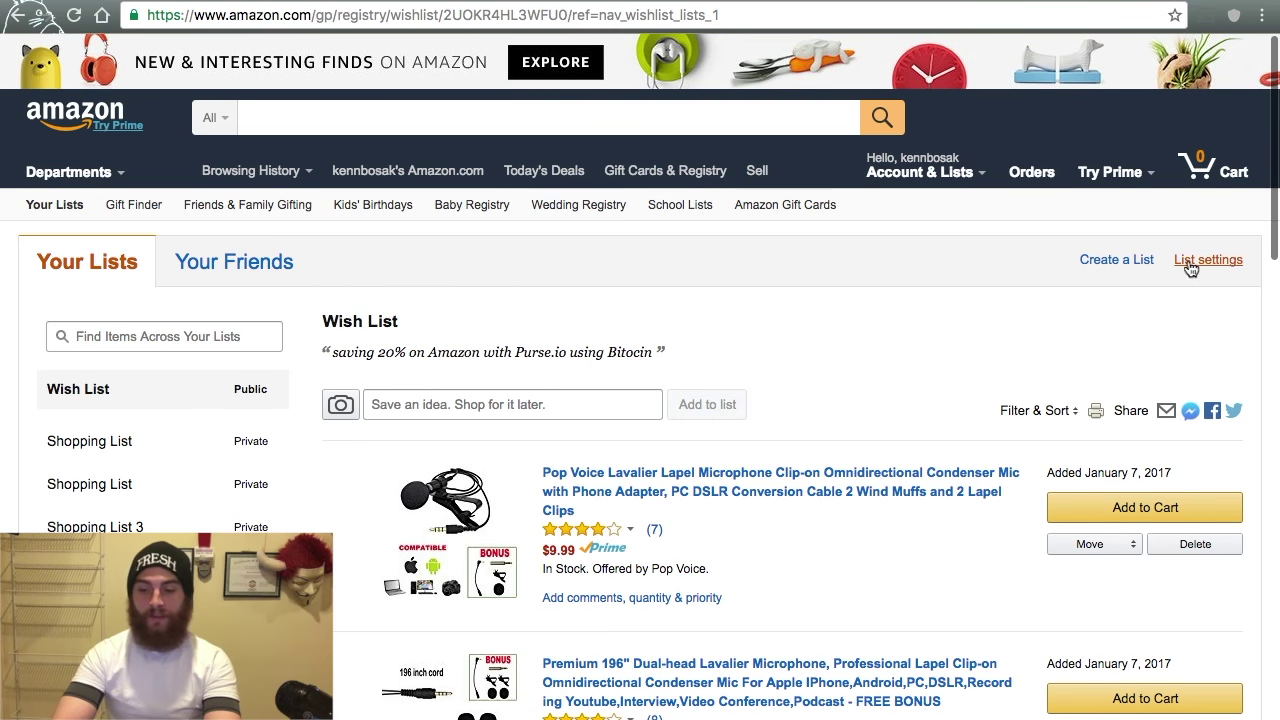
- Open the Wish List's detailed settings and check its privacy, shipping address and third party shipping agreement
click(1206, 262)
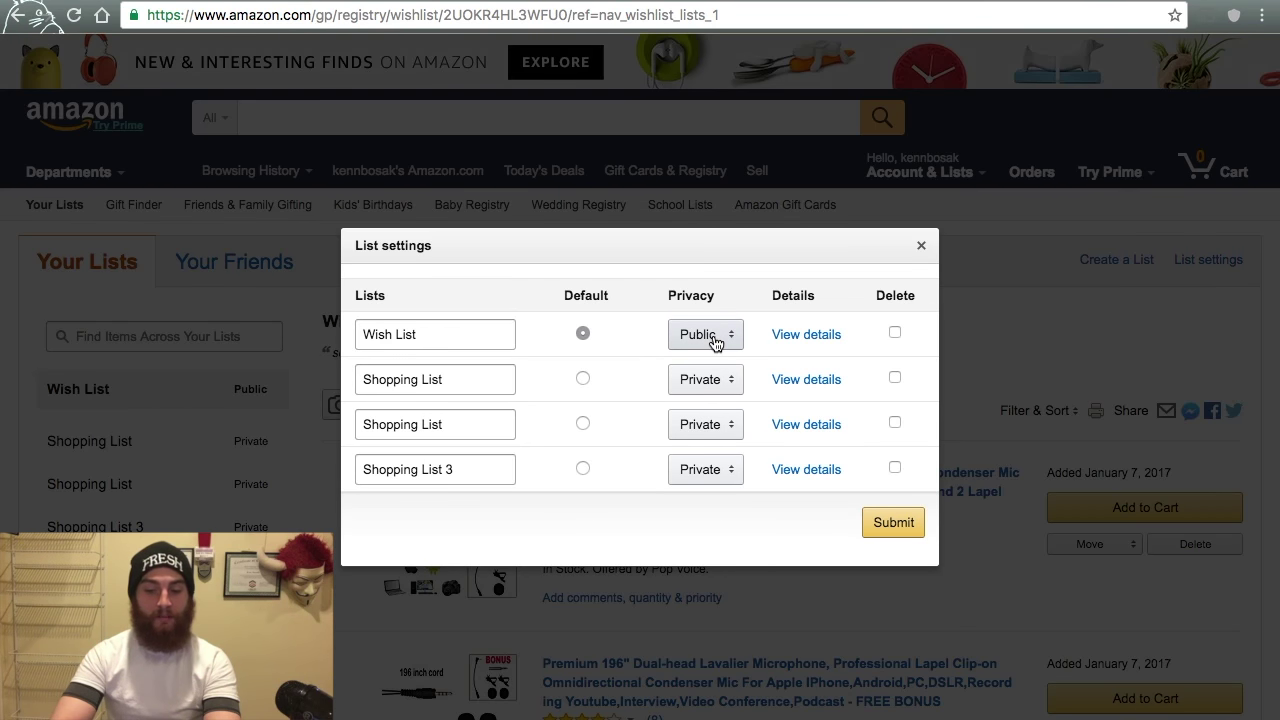
click(806, 334)
click(706, 320)
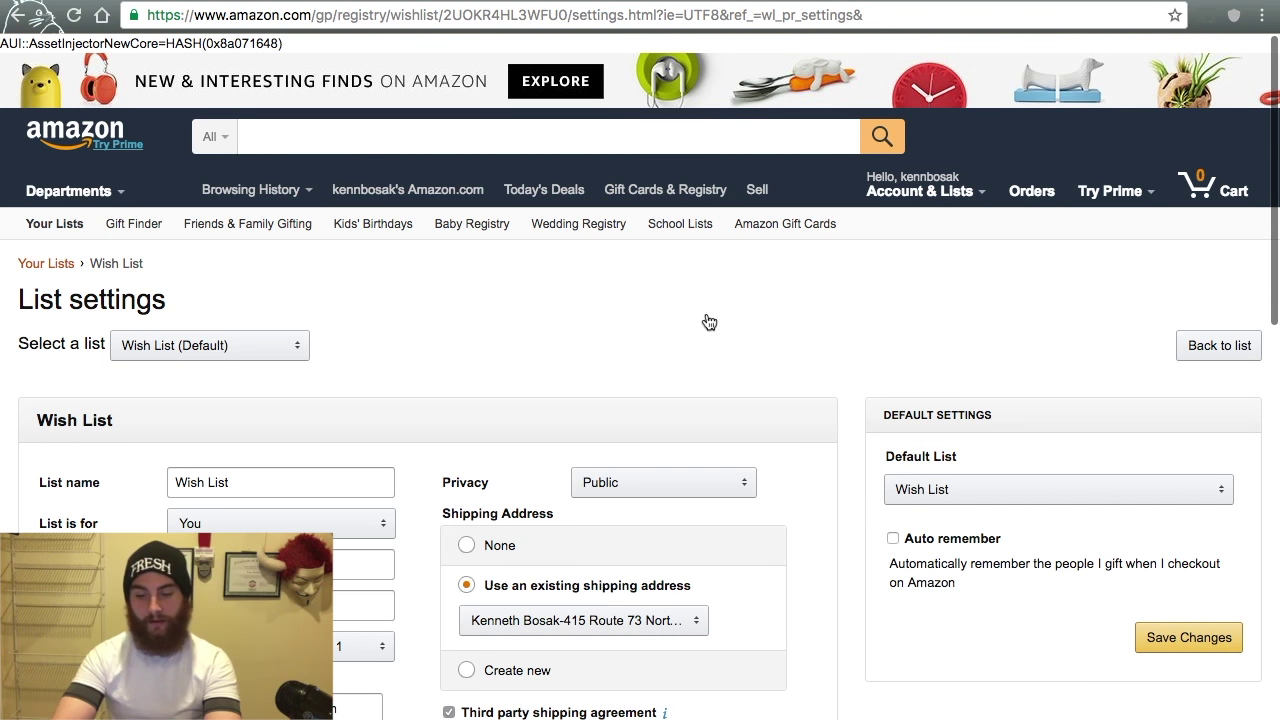
scroll(716, 367, down, 15)
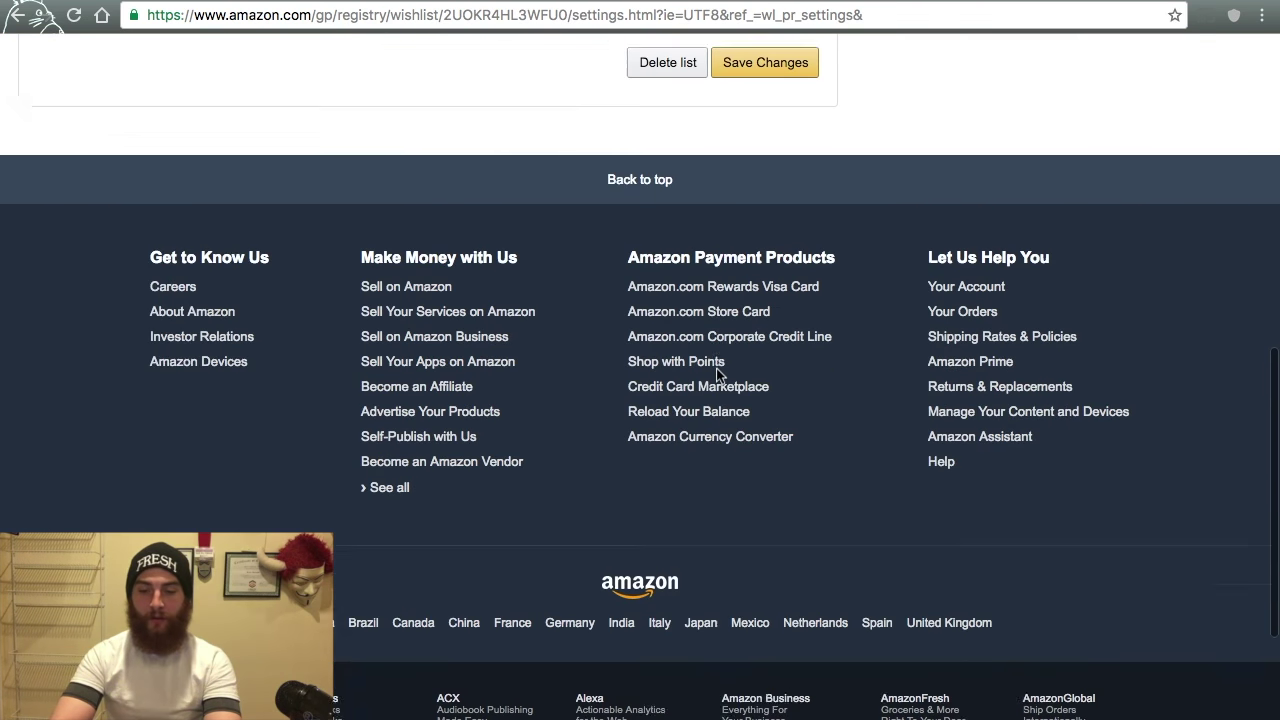
scroll(716, 368, up, 3)
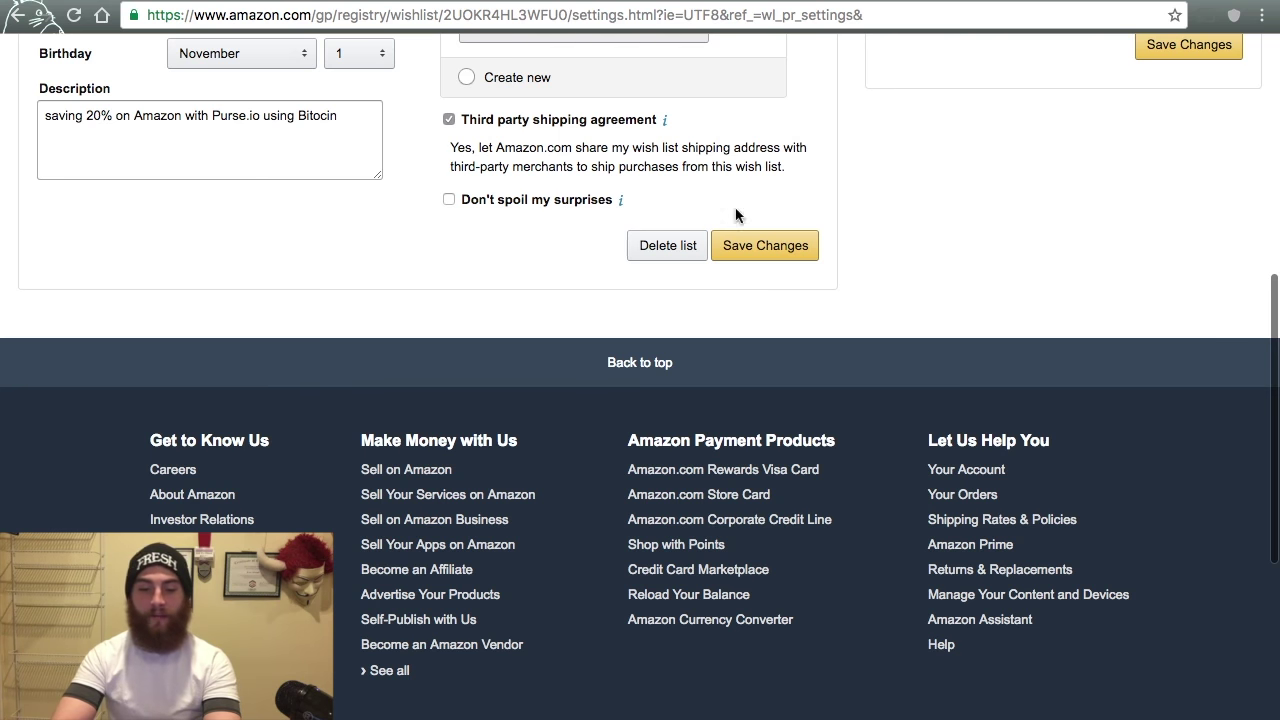
scroll(735, 215, up, 5)
- Return to the Wish List, open its sharing options and copy the share link
mouse_move(906, 196)
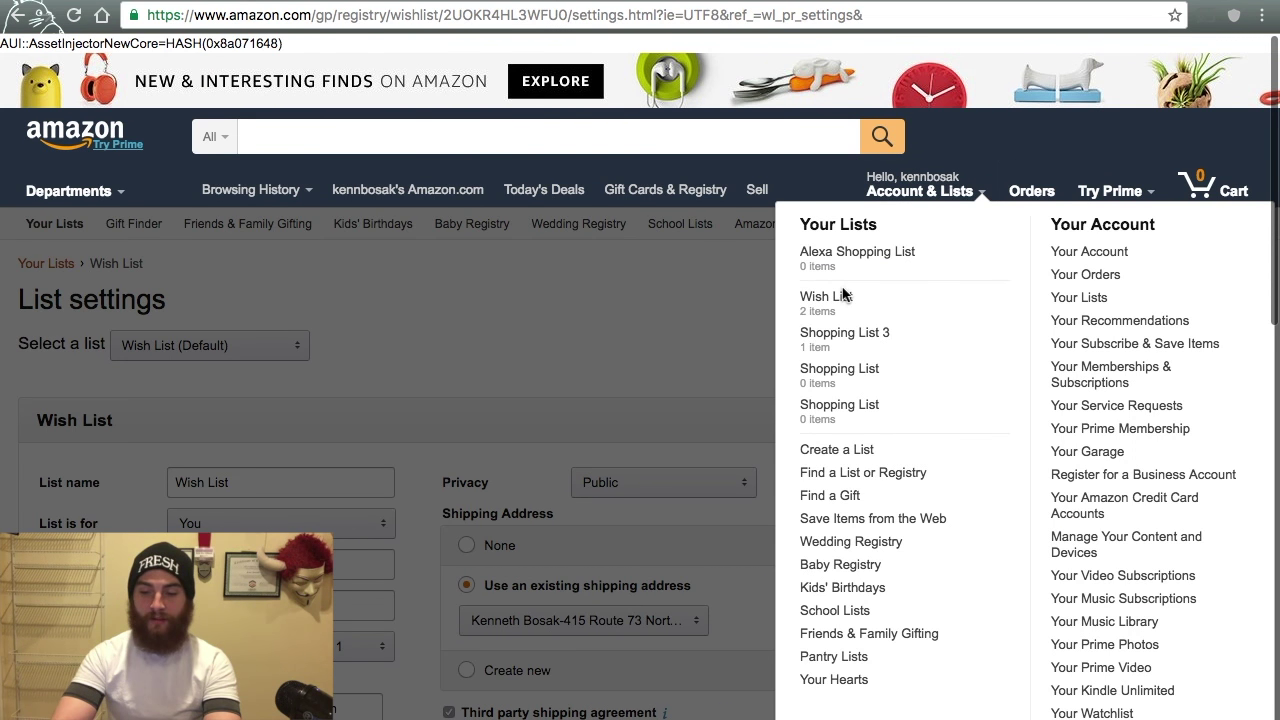
click(838, 300)
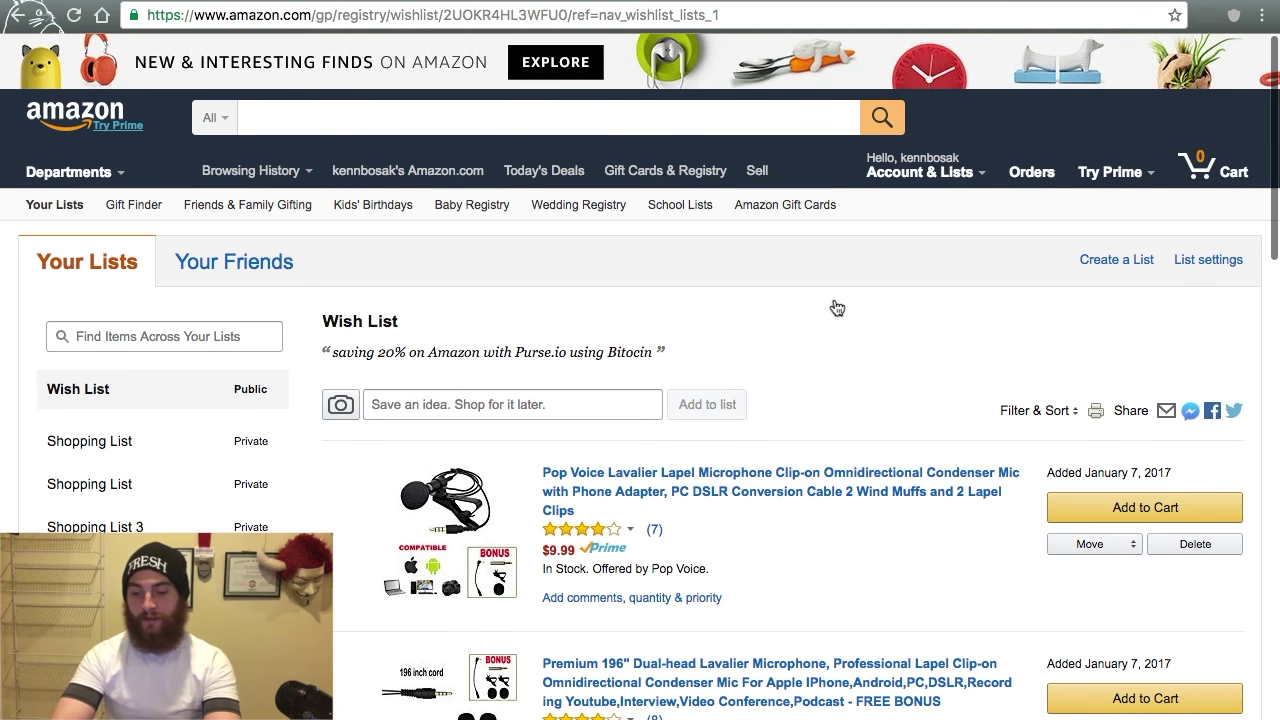
click(1128, 411)
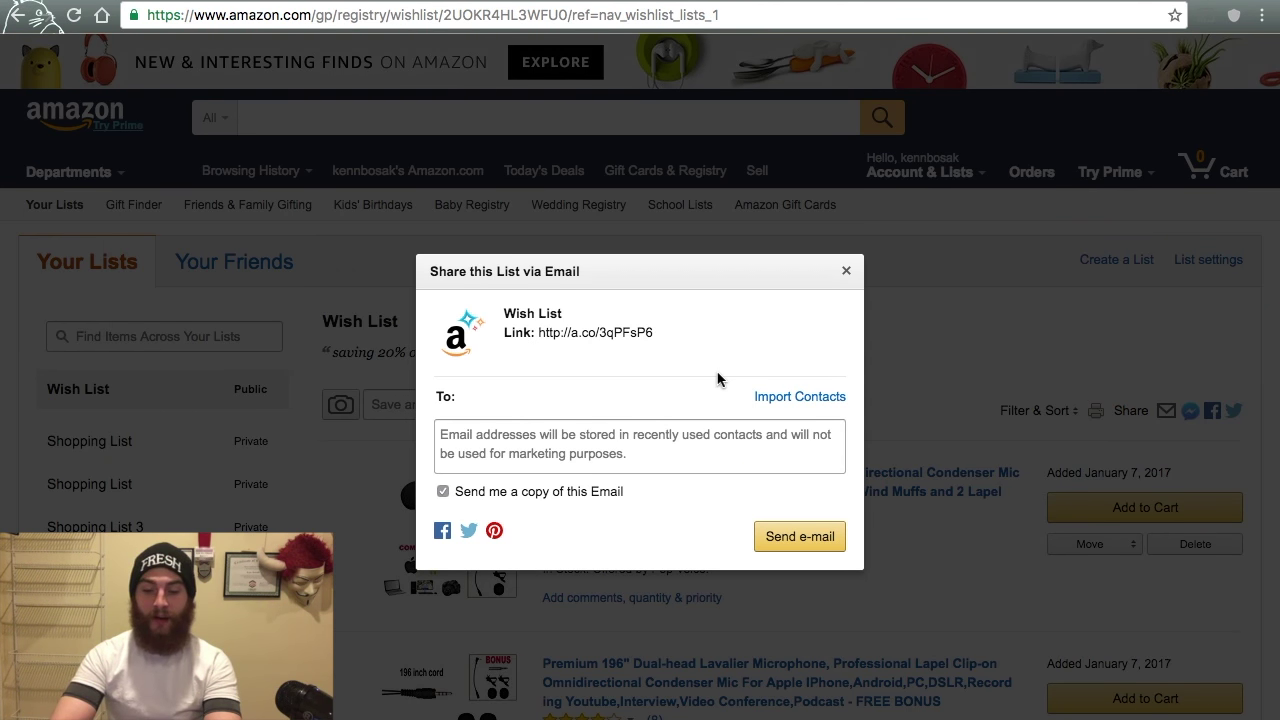
drag(658, 334, 540, 330)
key(super+c)
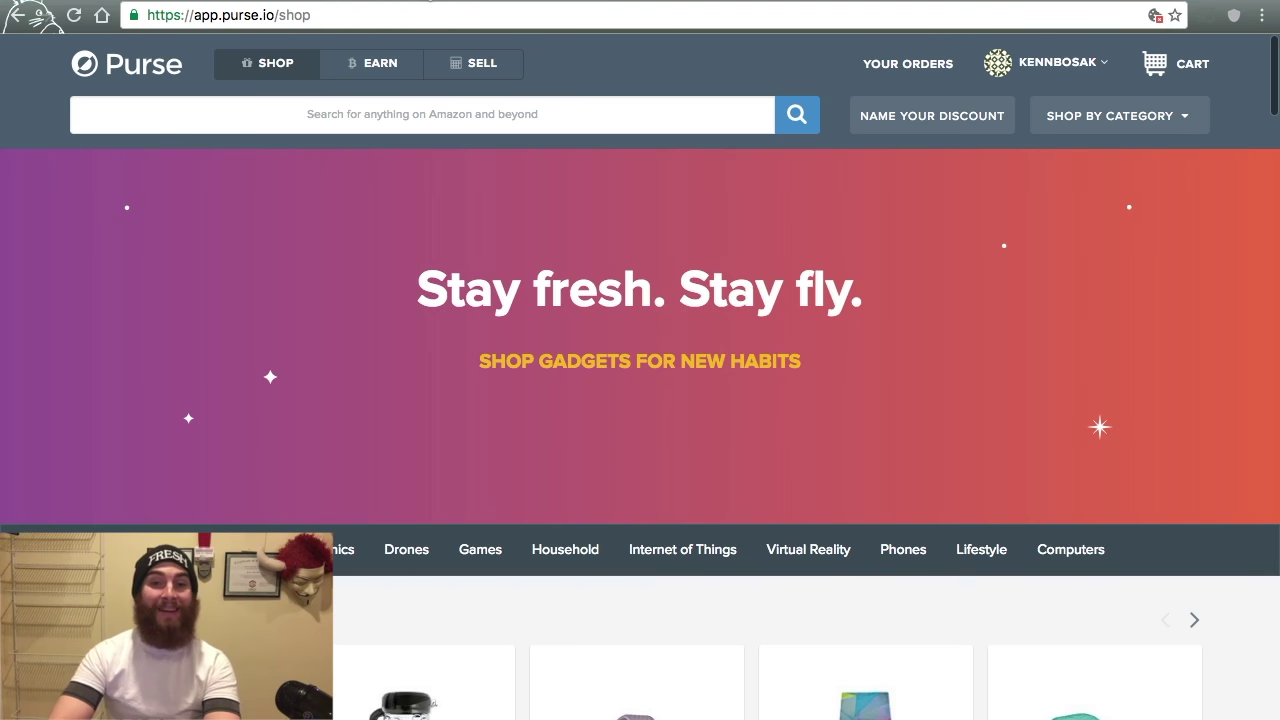
- Switch to Purse and submit the copied Amazon wish list link under Name Your Discount
click(880, 114)
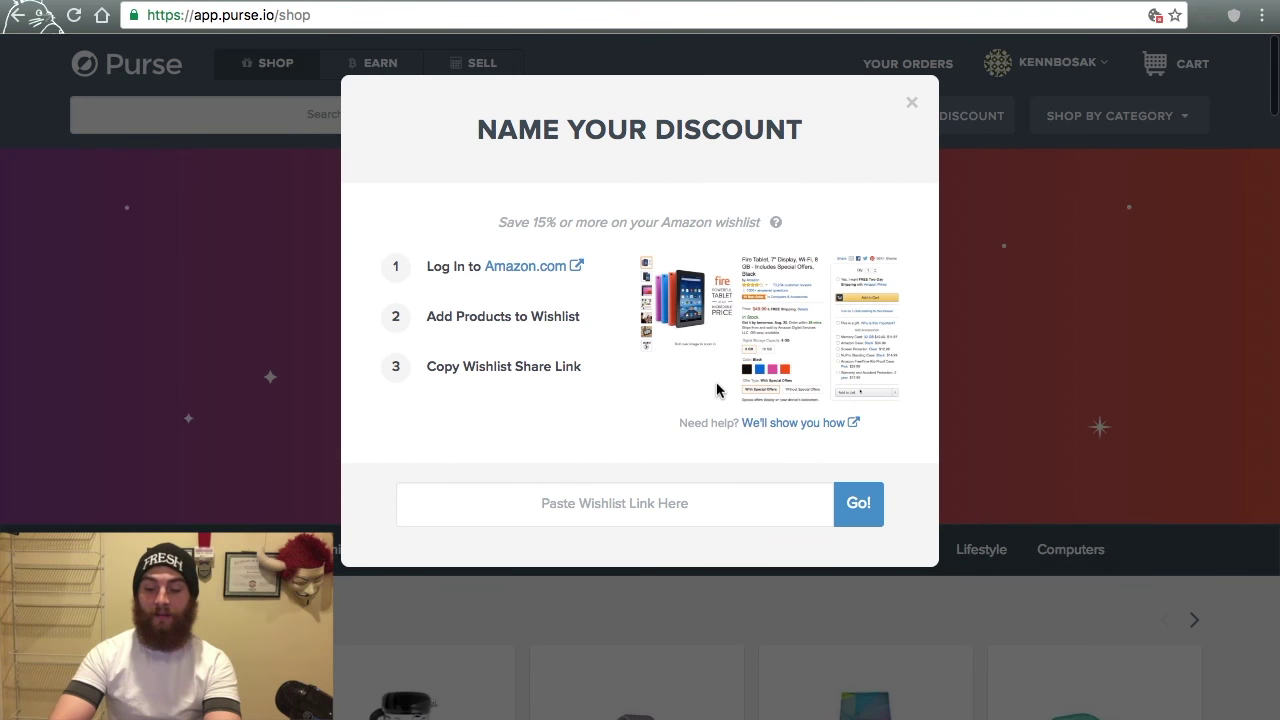
click(616, 495)
key(super+v)
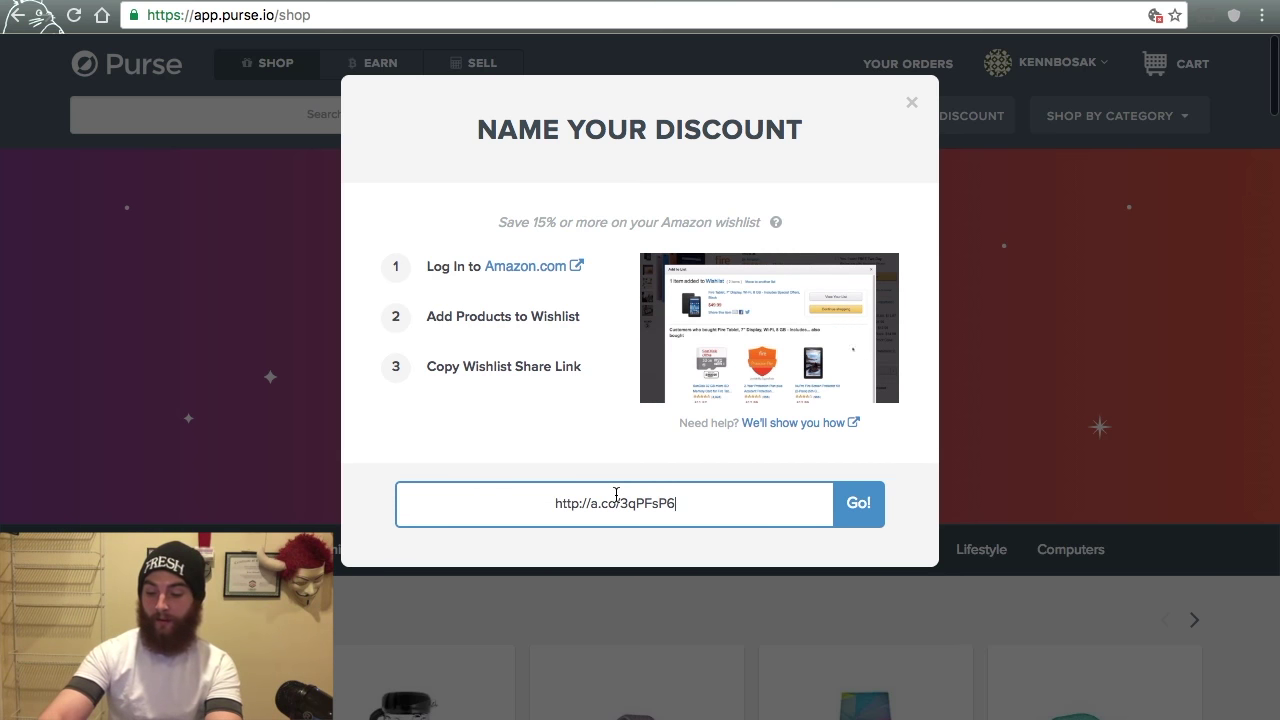
key(Return)
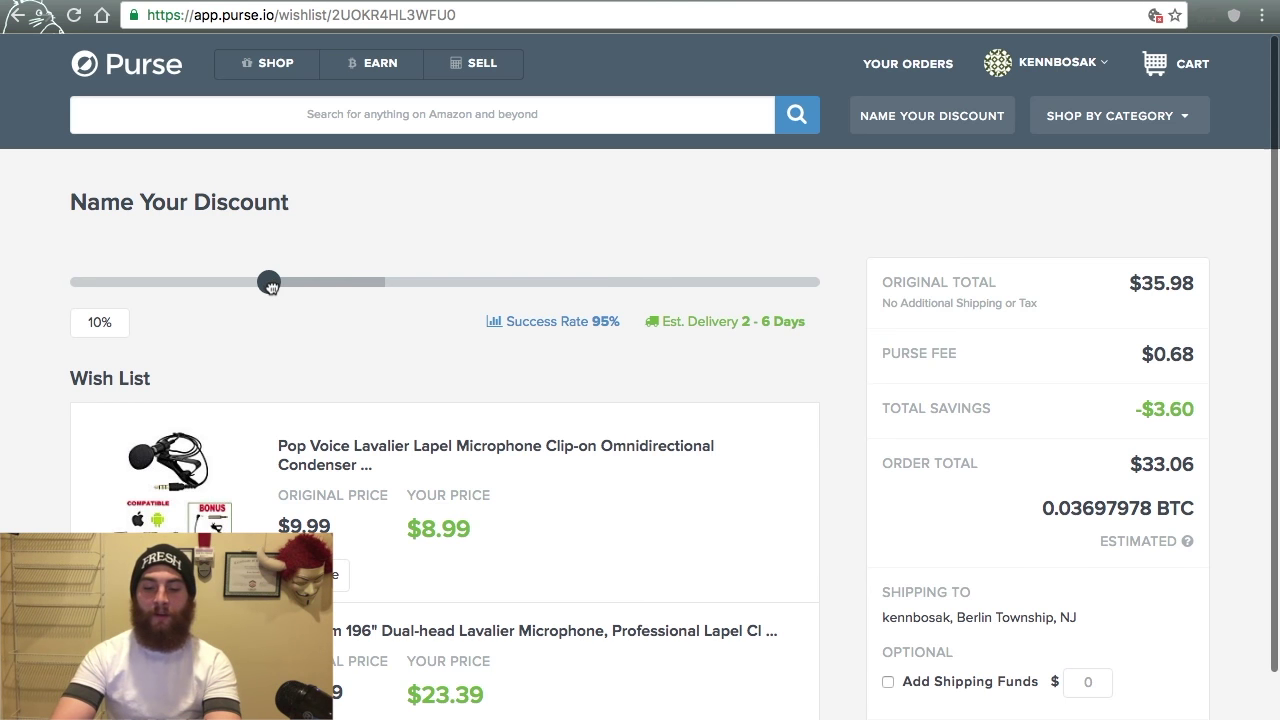
- Try discounts of 11%, 20%, 33% and 22% on the wish list order, and settle on 20%
drag(271, 287, 294, 287)
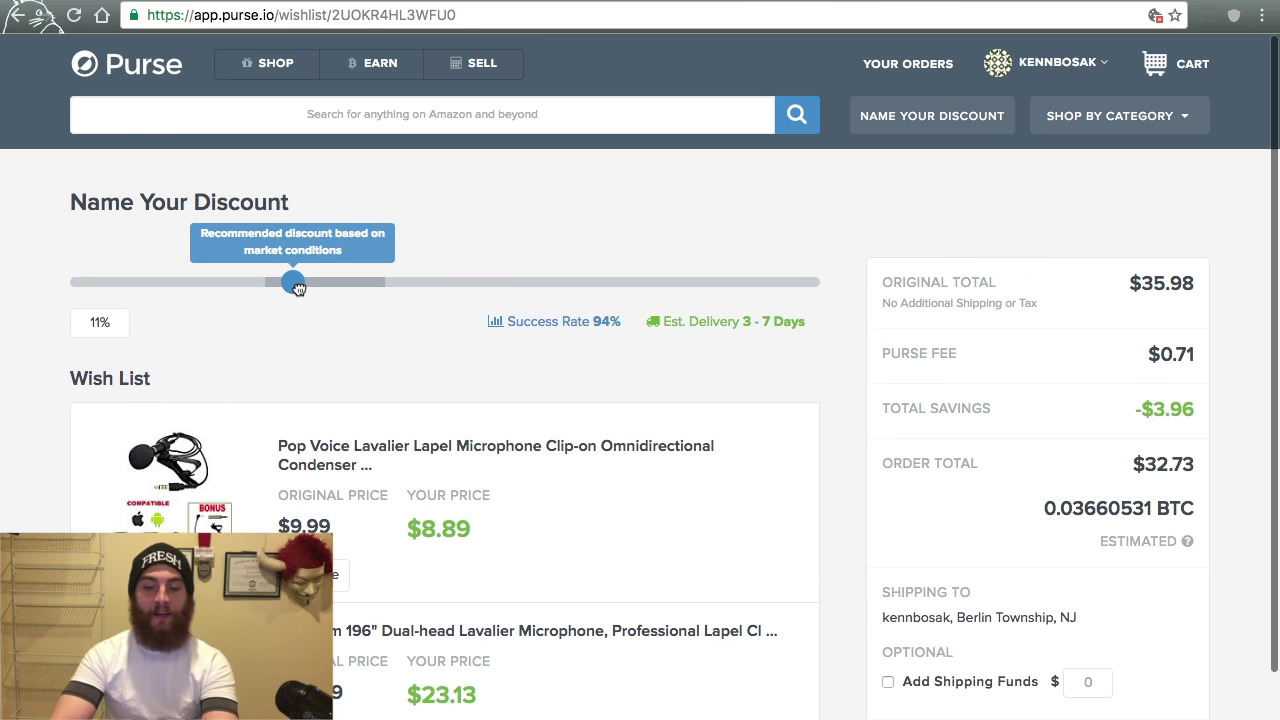
drag(297, 288, 497, 284)
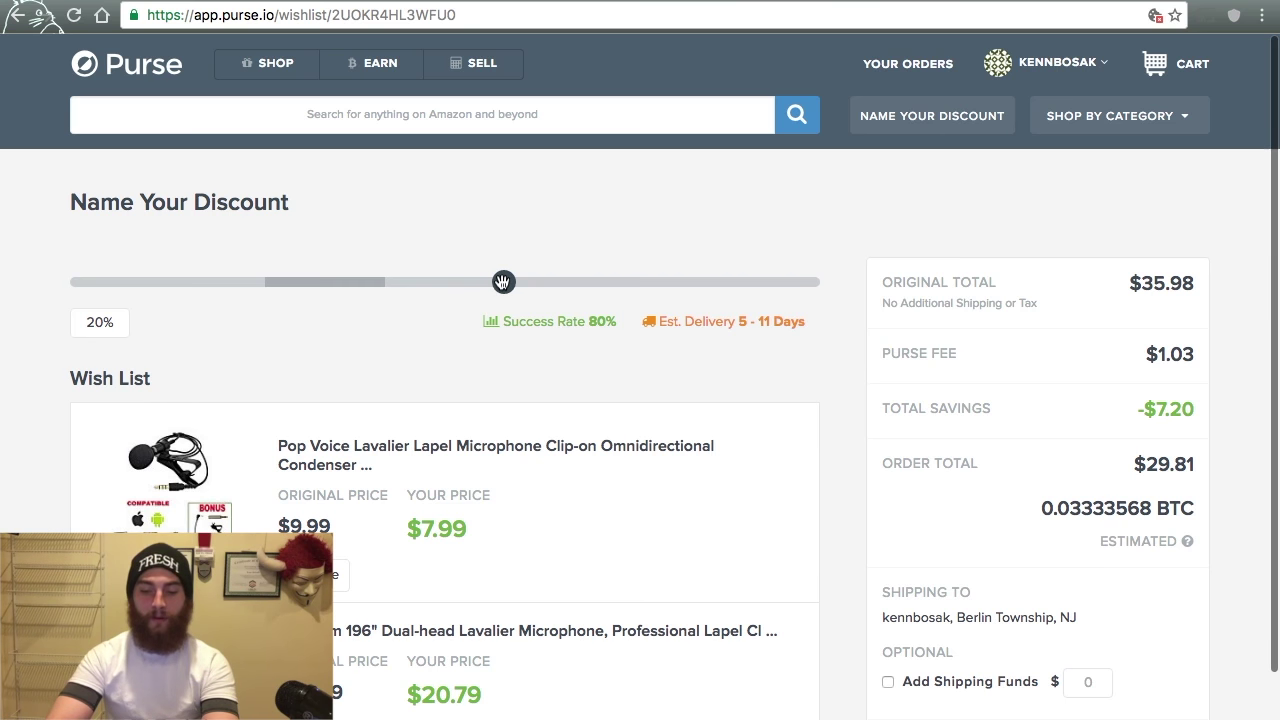
drag(497, 283, 831, 291)
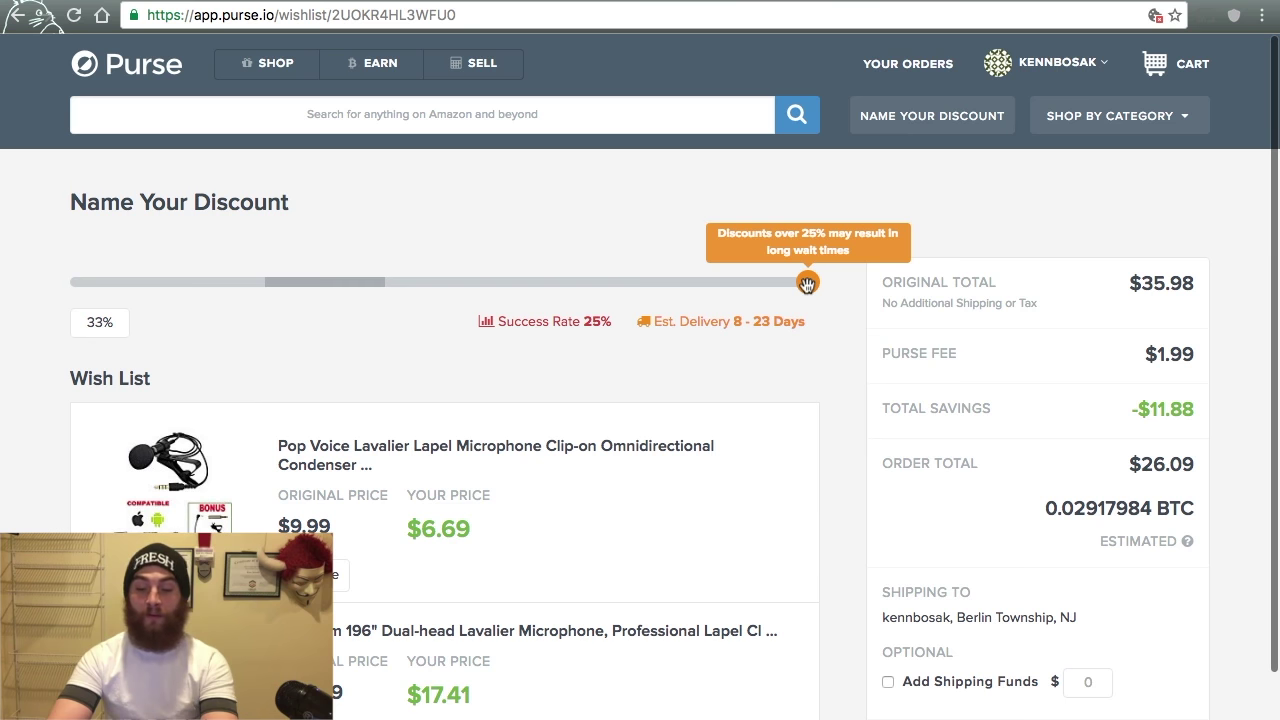
drag(807, 284, 555, 310)
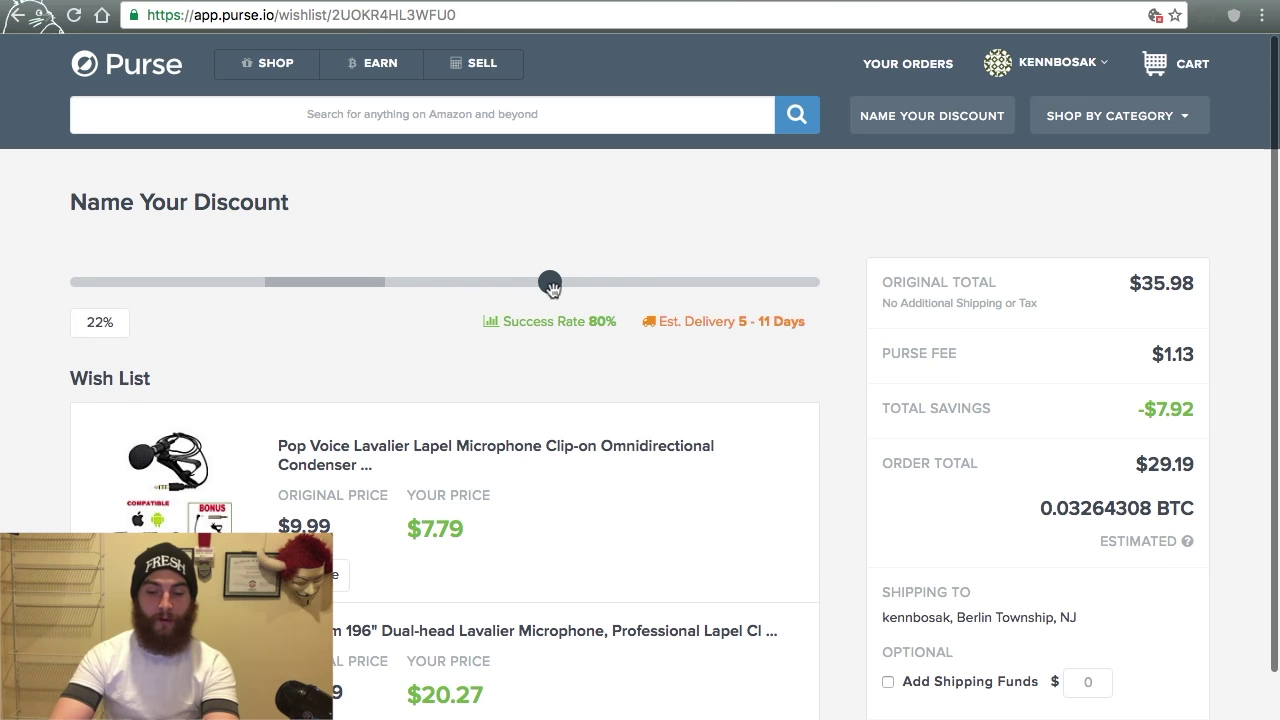
drag(549, 282, 503, 284)
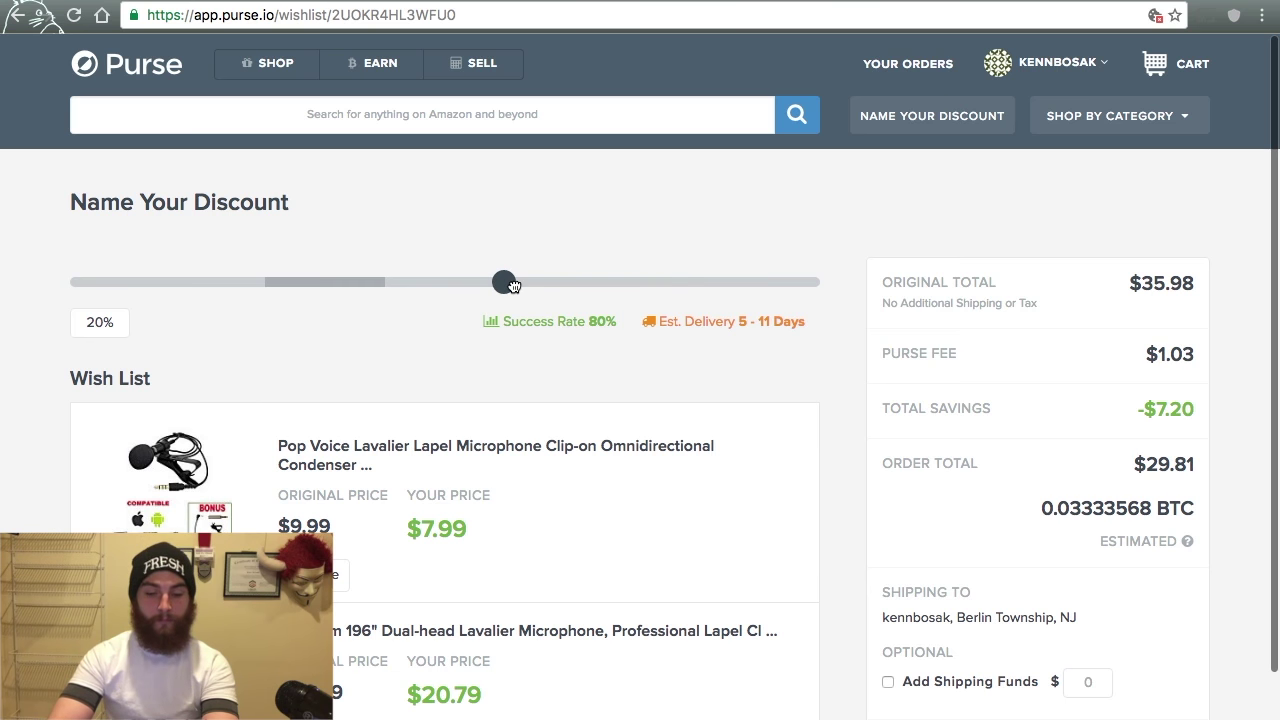
- Review the wish list order's fee, savings, total and shipping details, and place the order with the 20% discount
scroll(548, 430, down, 1)
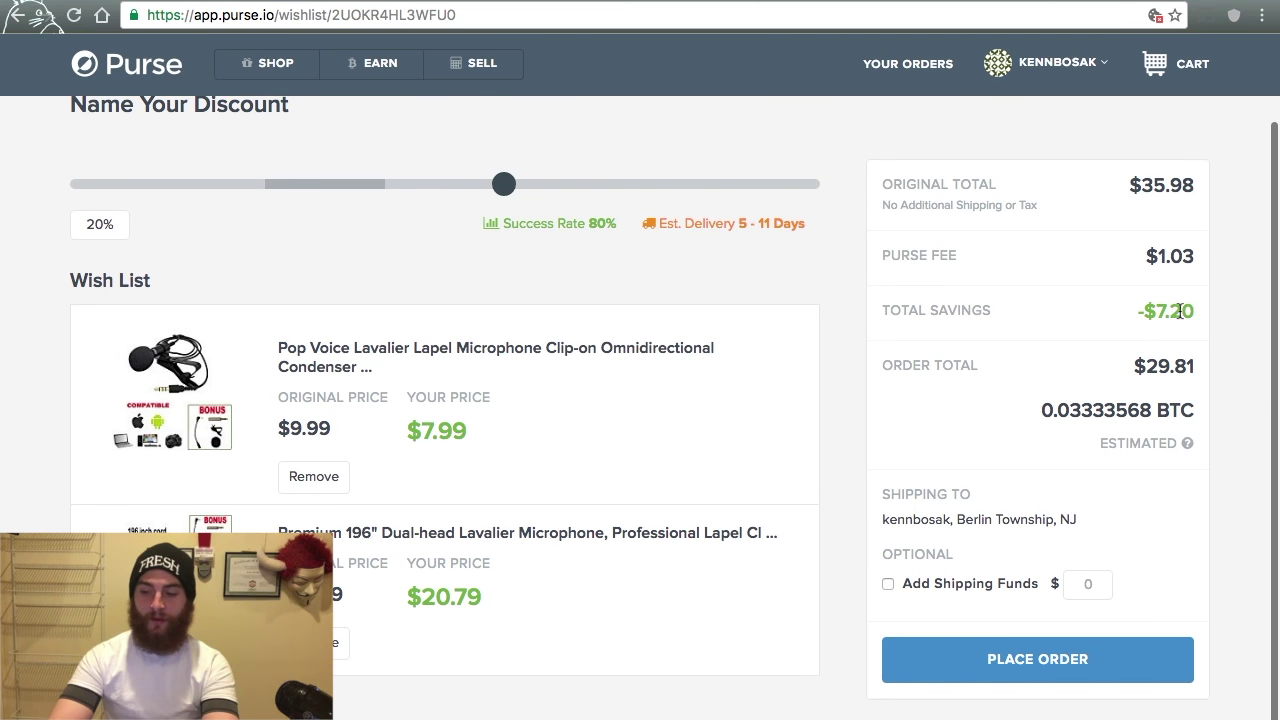
scroll(911, 316, up, 1)
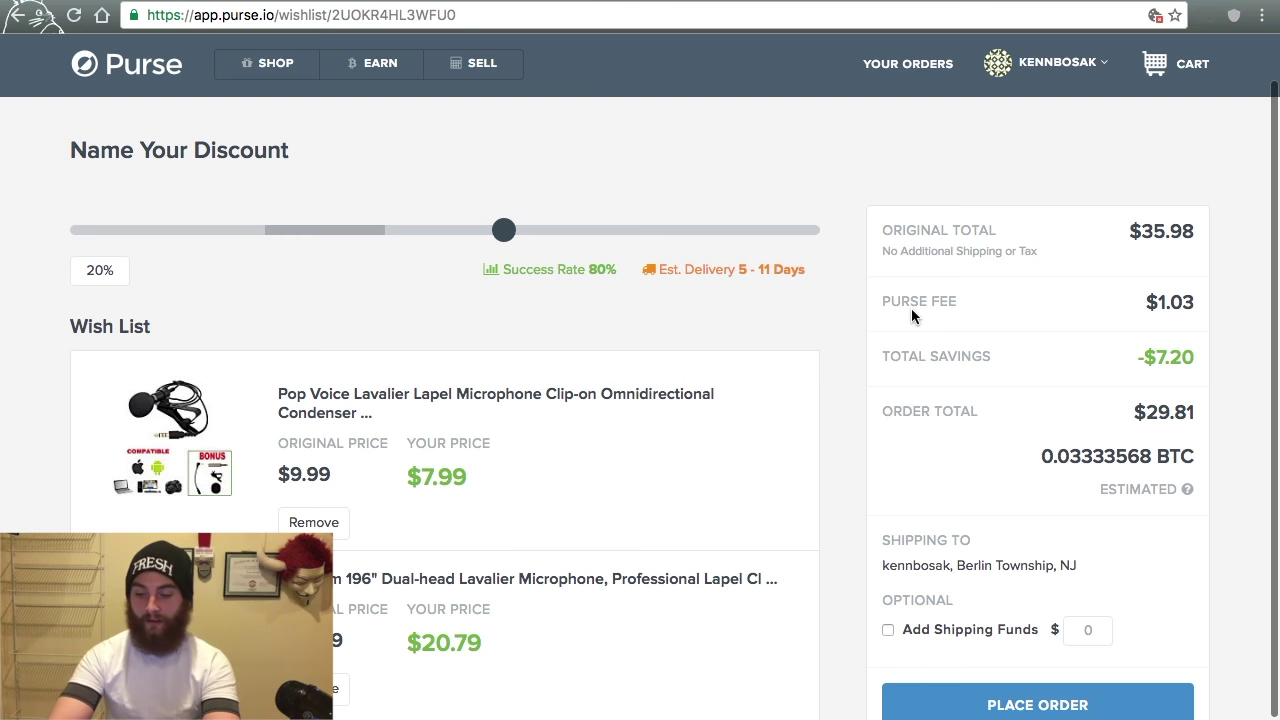
scroll(868, 508, down, 1)
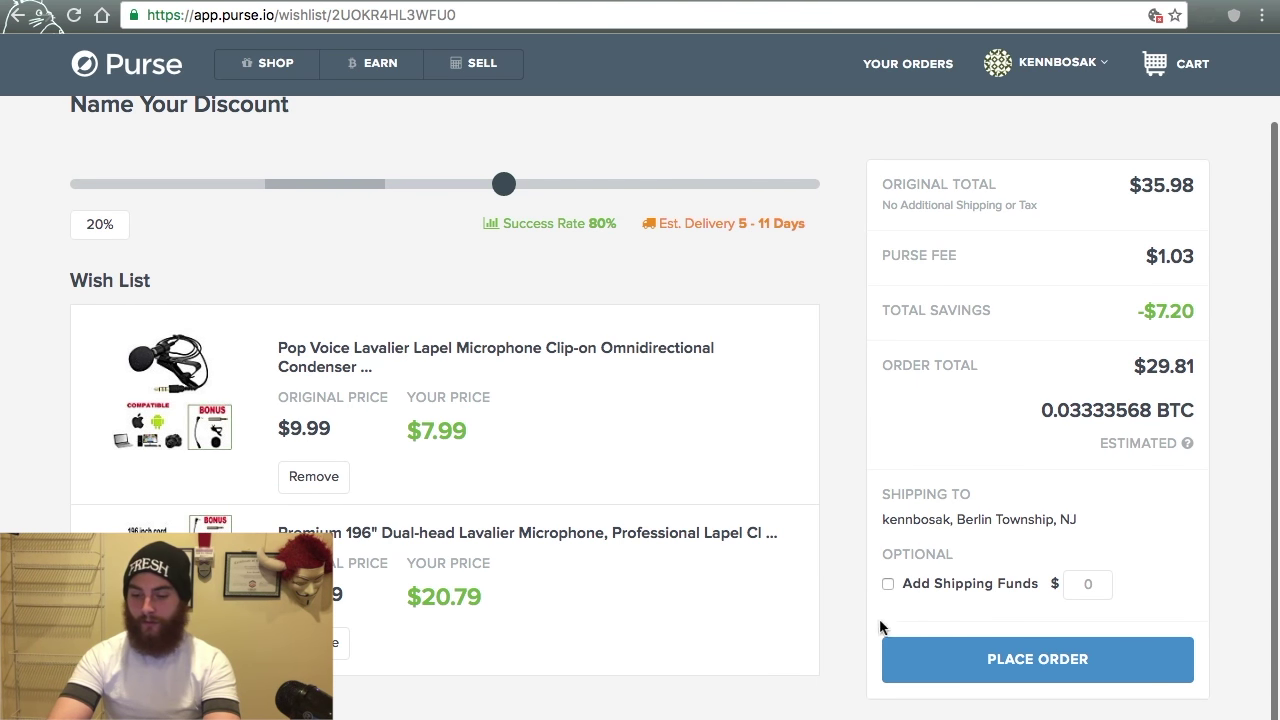
click(899, 644)
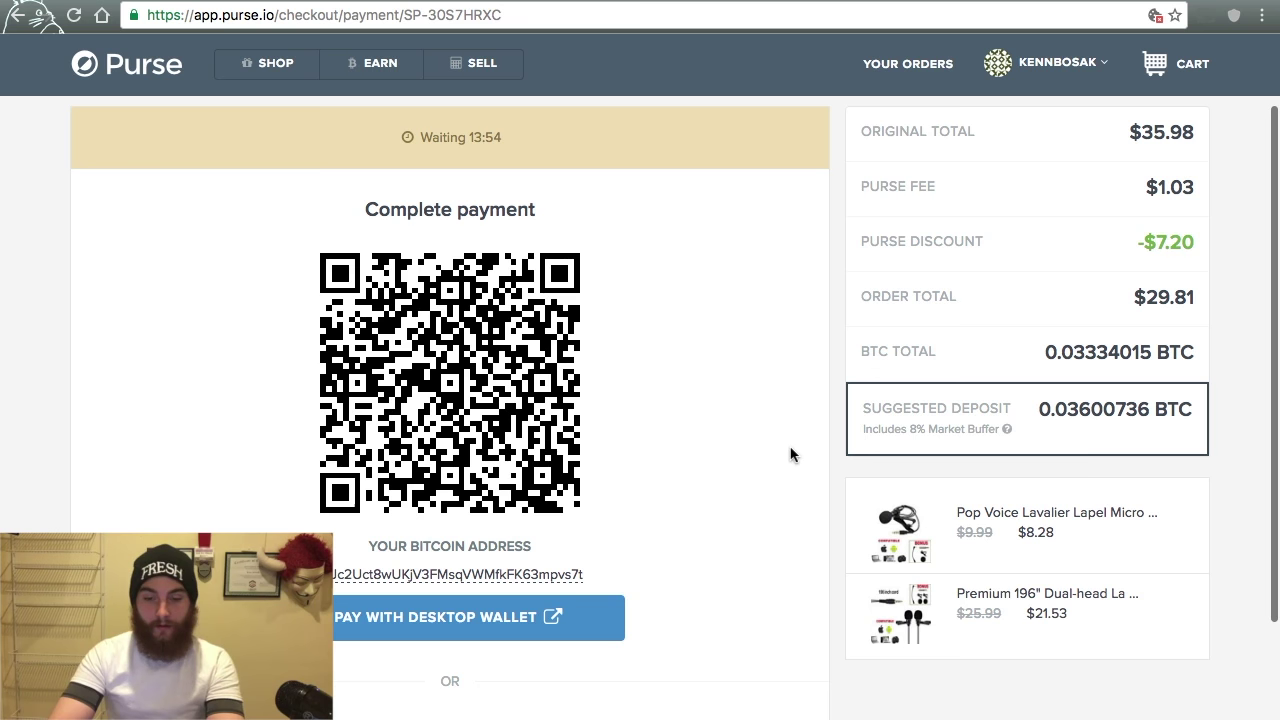
- Look through the checkout's payment methods, open the altcoin payment page to view it, and close it again
scroll(790, 455, down, 1)
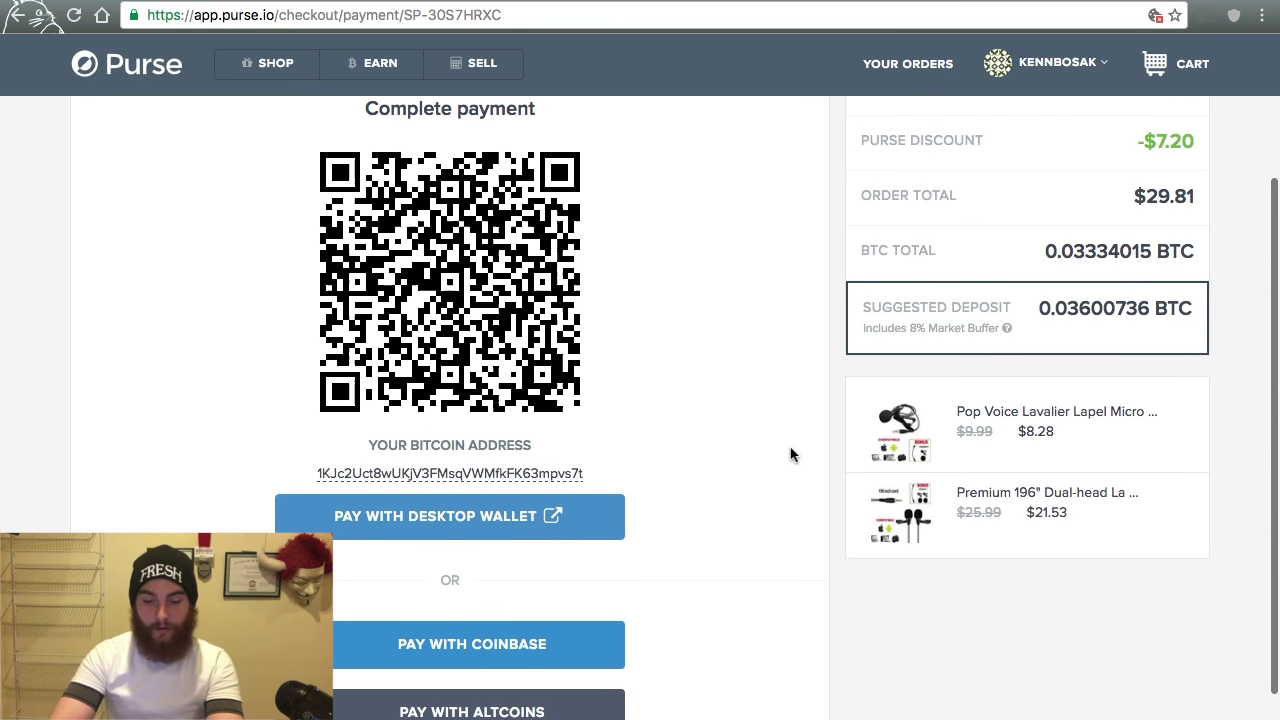
scroll(790, 455, down, 1)
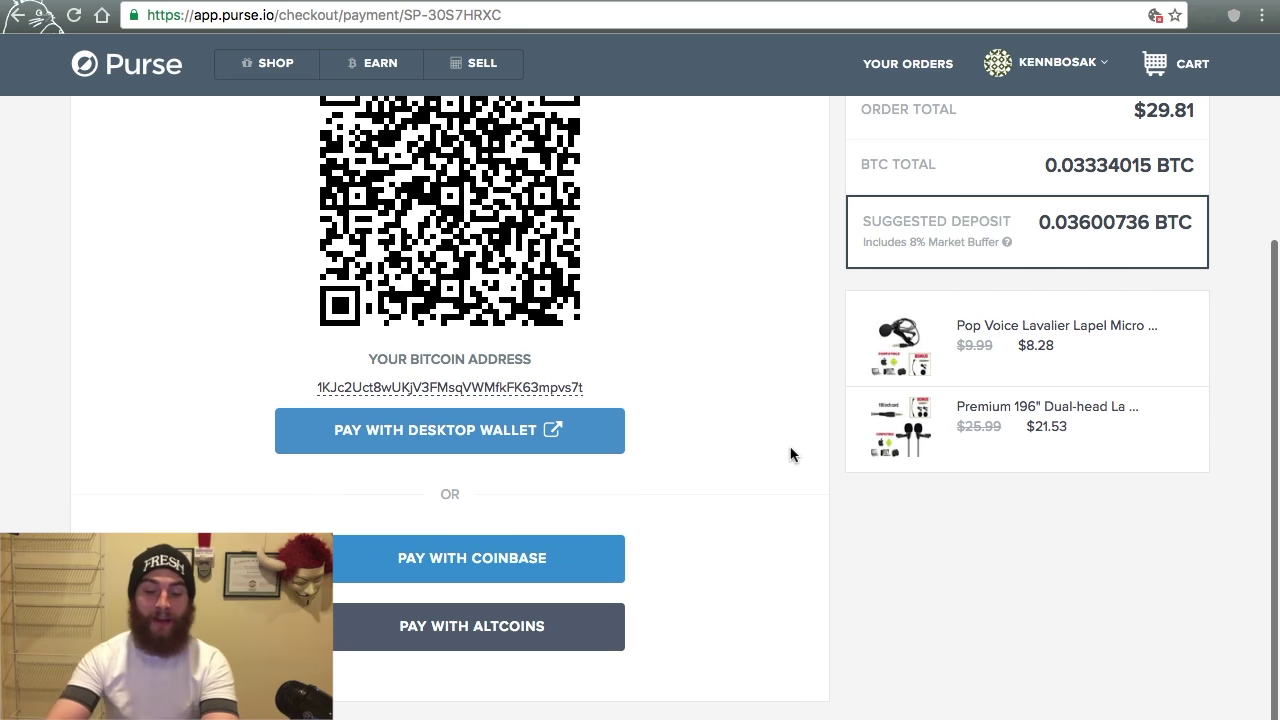
click(479, 627)
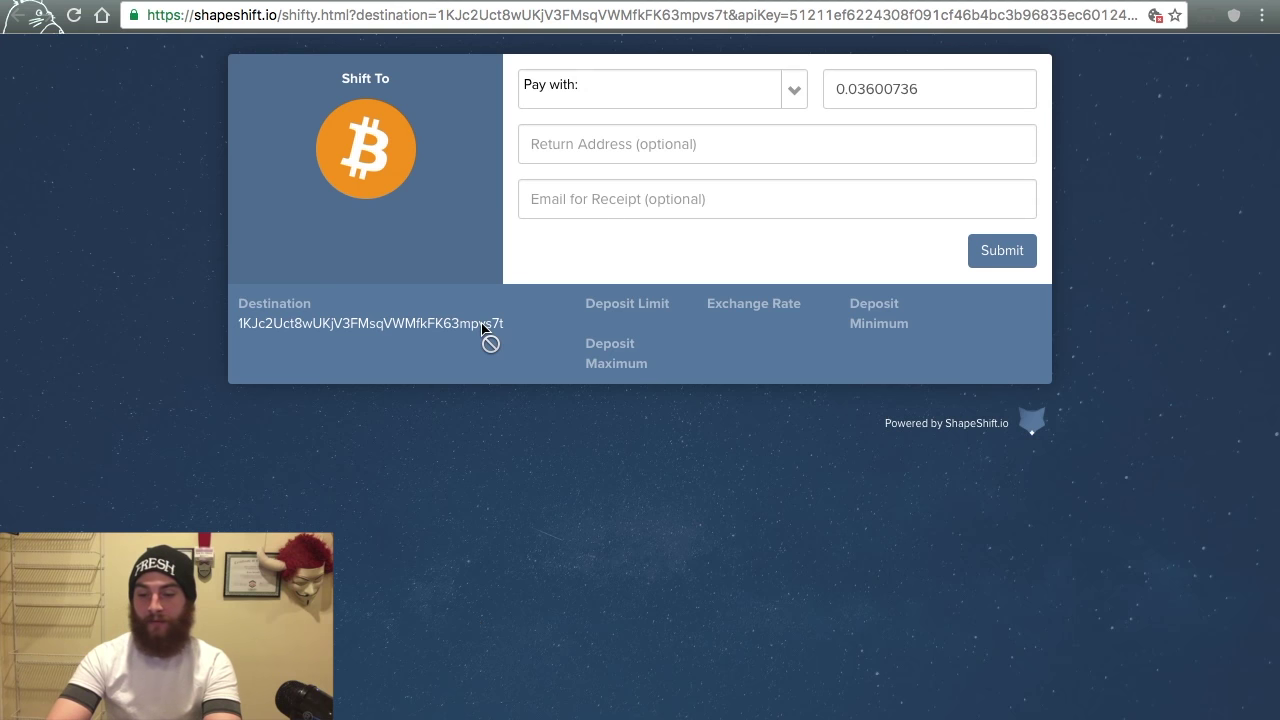
key(super+w)
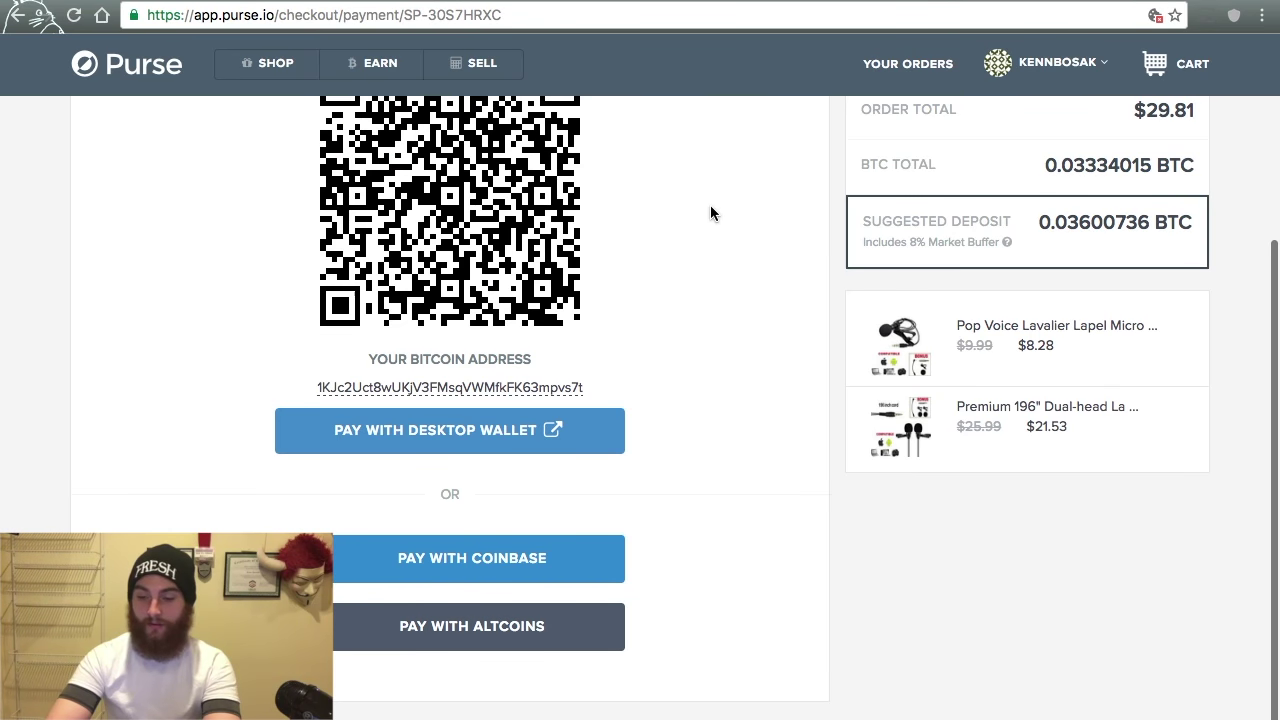
- Review the Bitcoin payment details and suggested deposit on the checkout page, and open Your Orders to check the order's status
scroll(709, 270, up, 3)
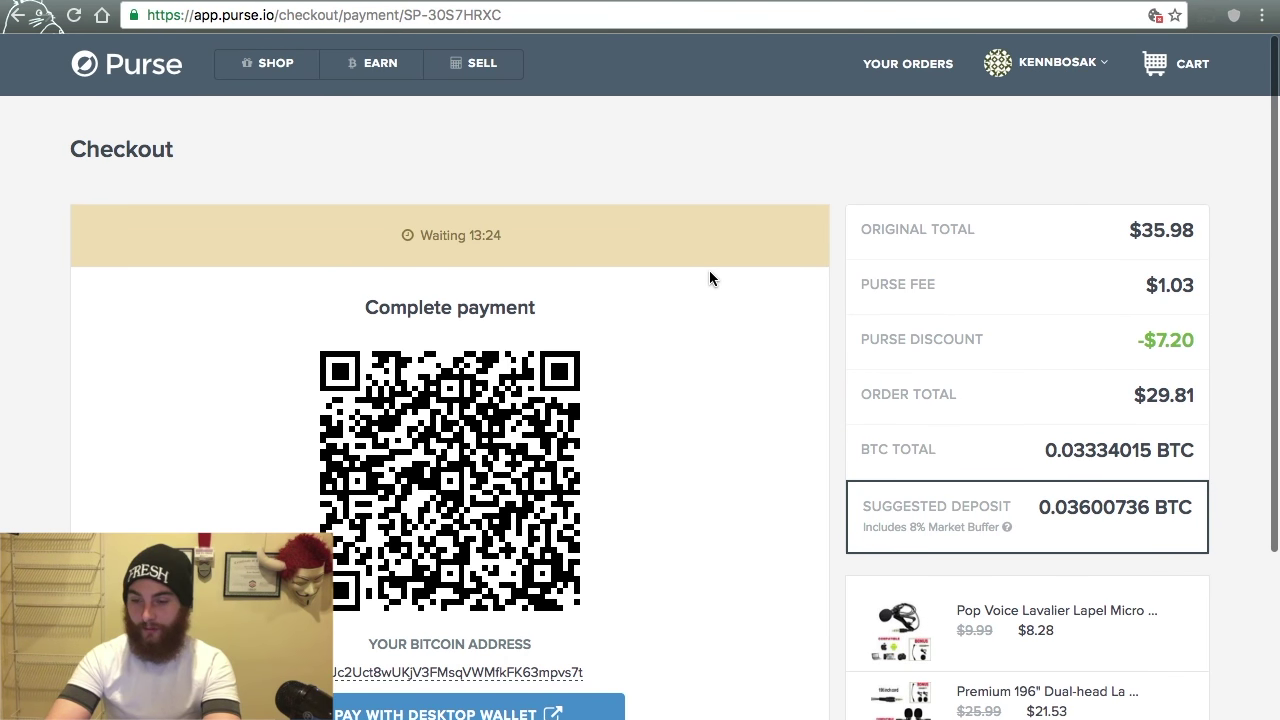
scroll(710, 272, down, 3)
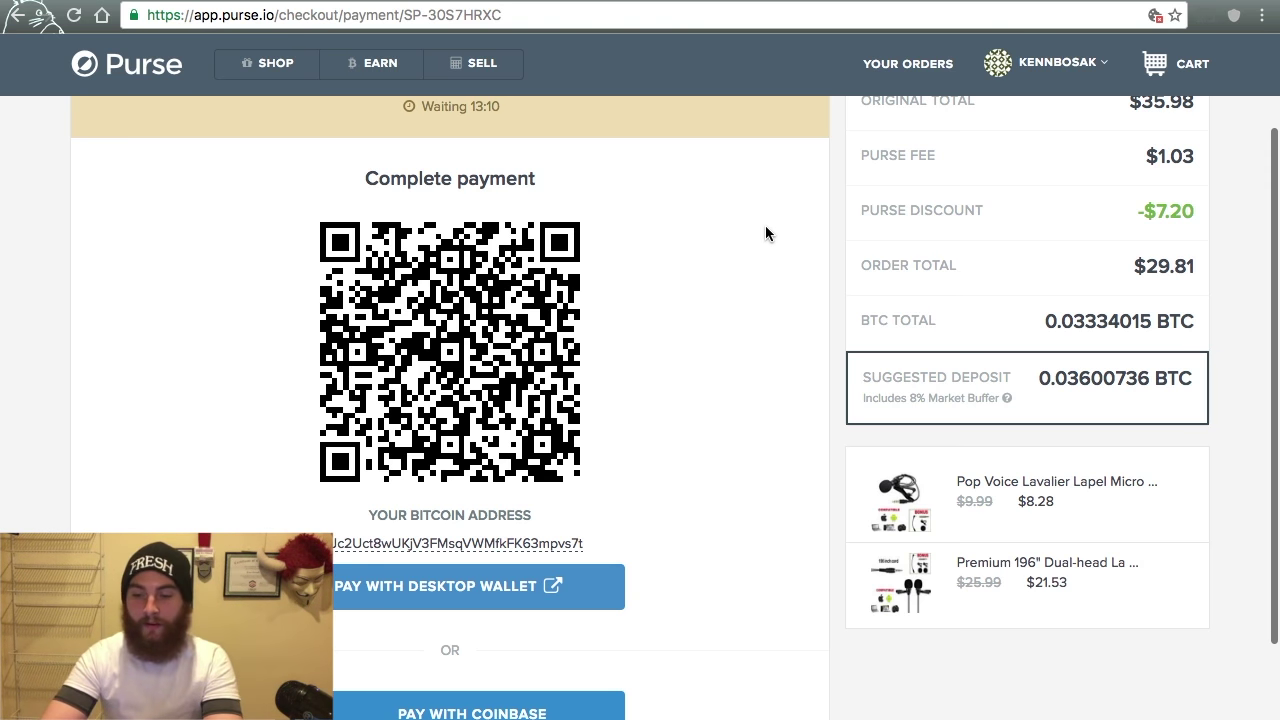
click(903, 68)
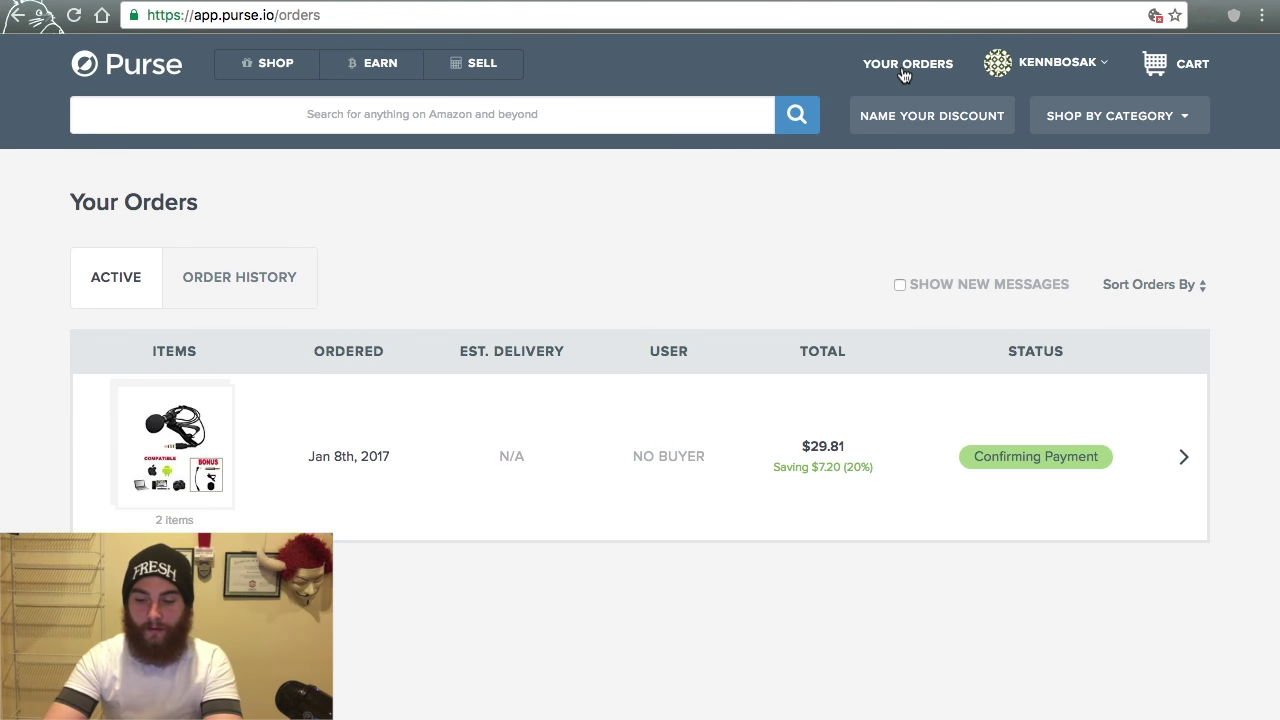